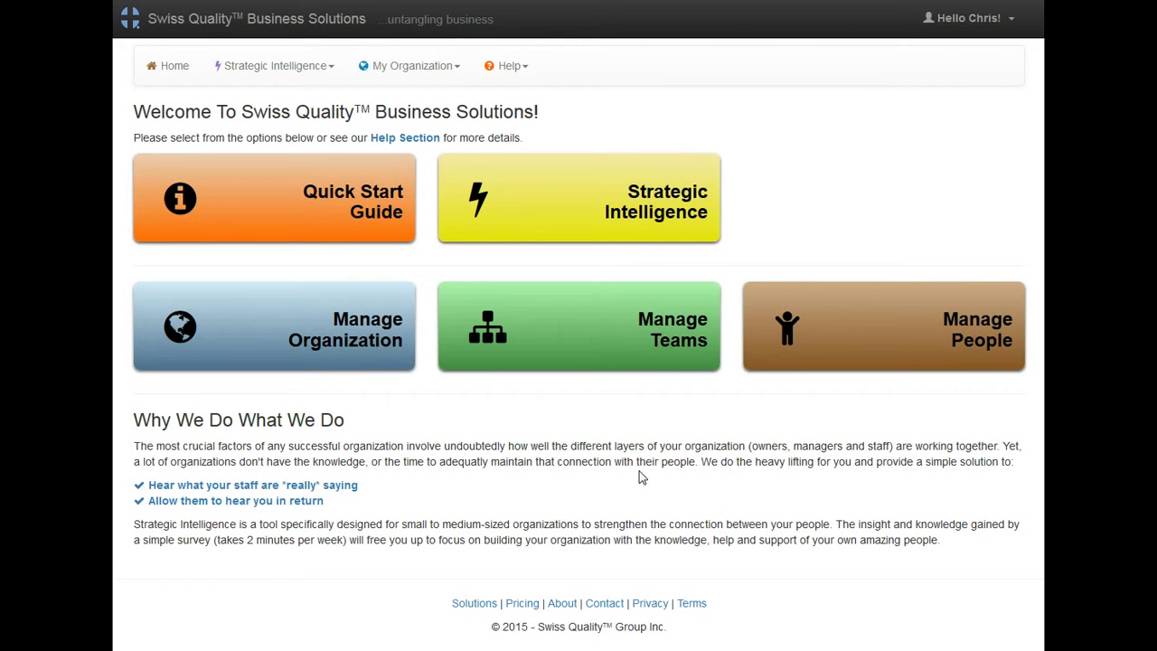
Step: Open the Quick Start Guide from the home page
left_click(370, 206)
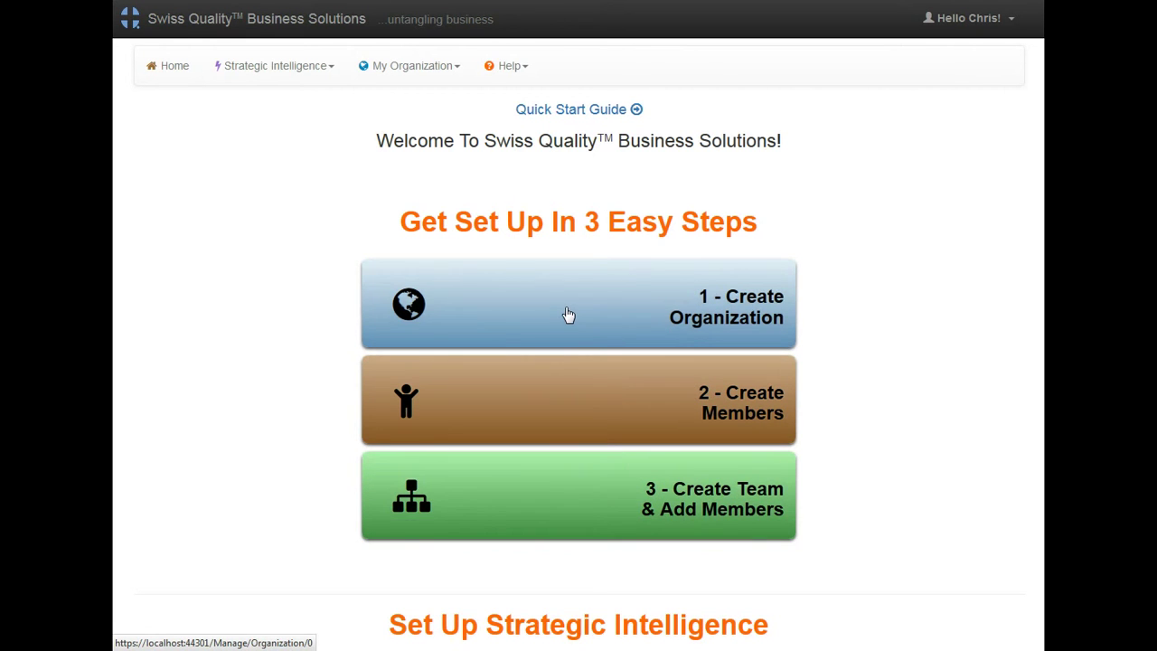
Step: Start a new organization with code NEW1, name 'Test Organization', type Business or Professional Services
left_click(566, 313)
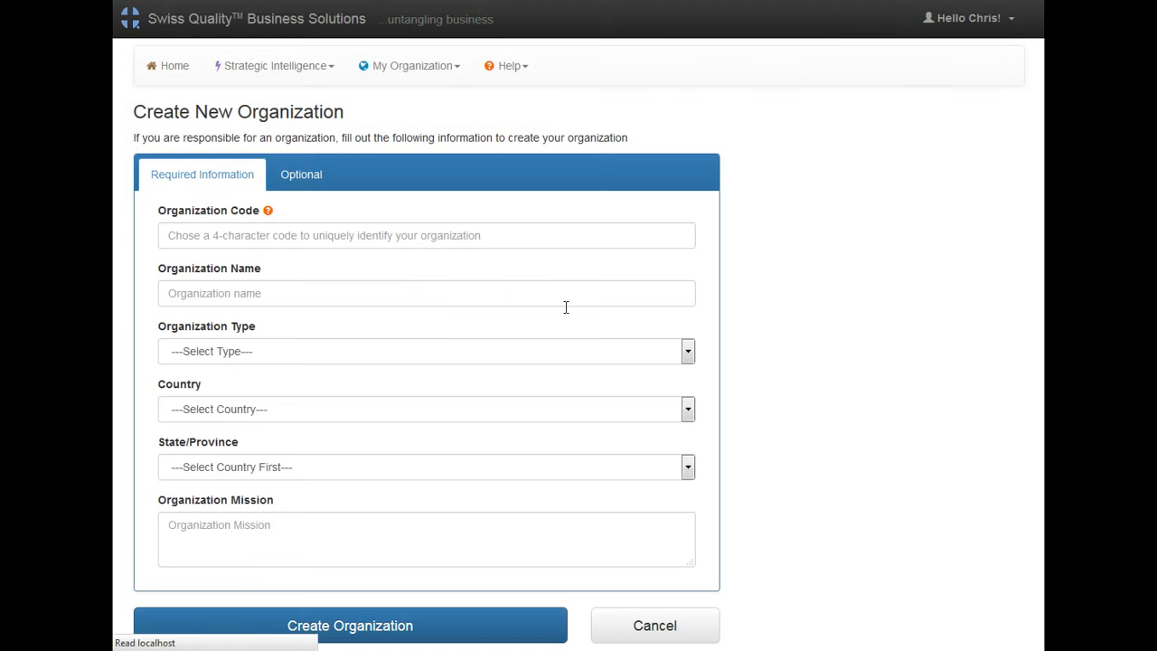
left_click(535, 238)
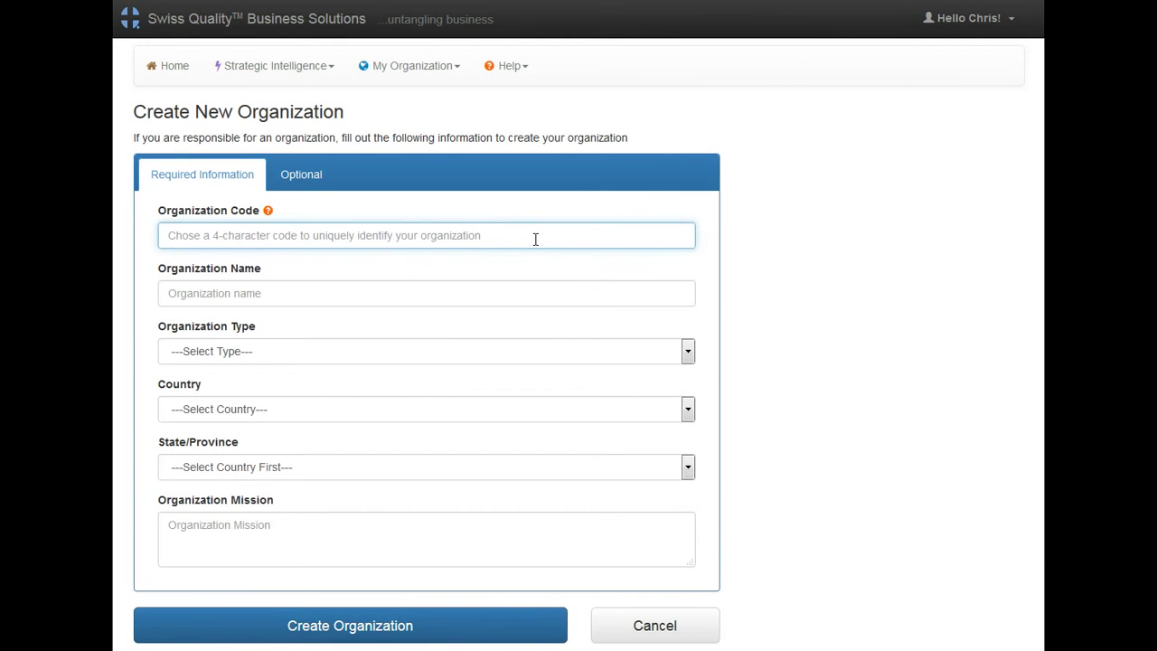
type("NEW1")
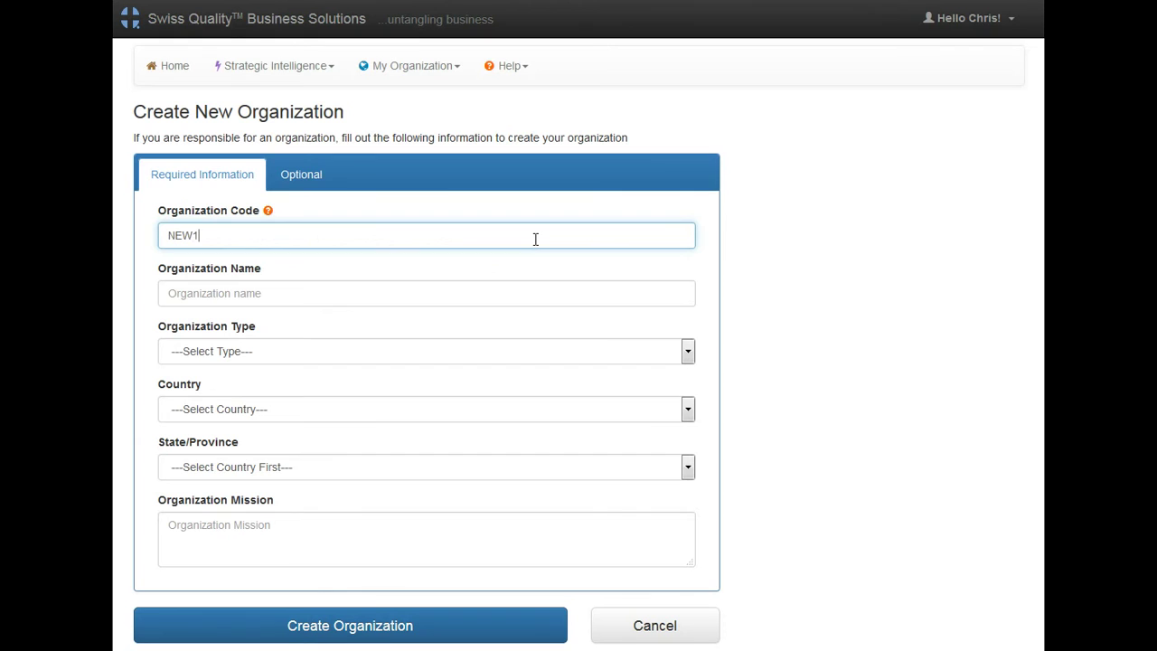
key("Tab")
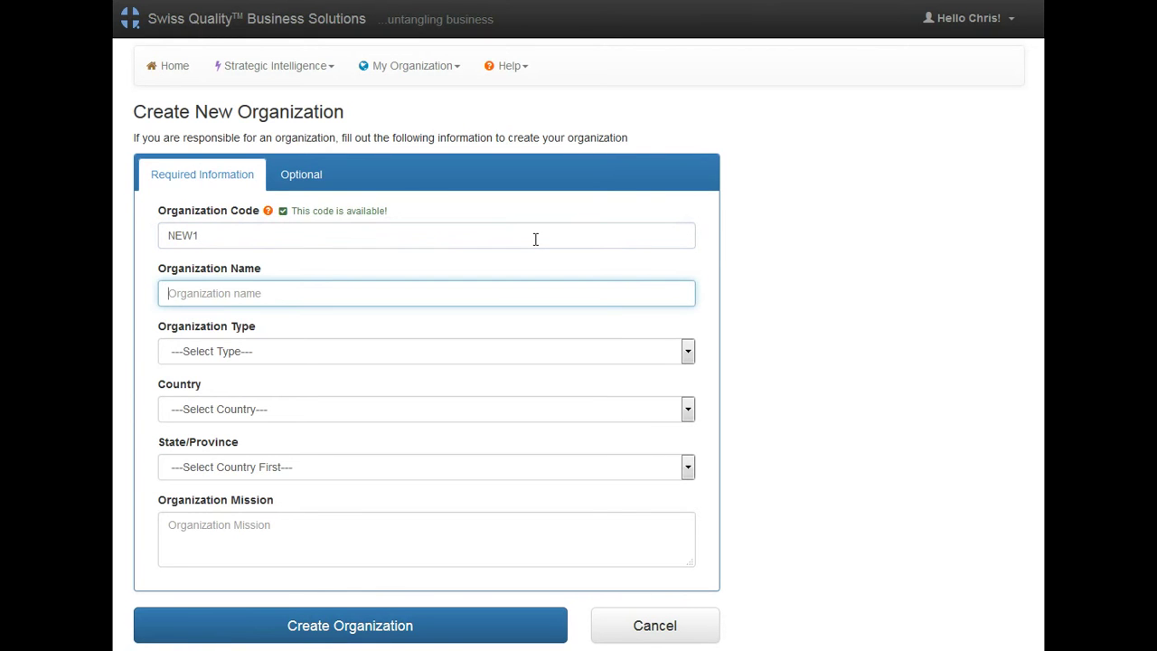
type("Te")
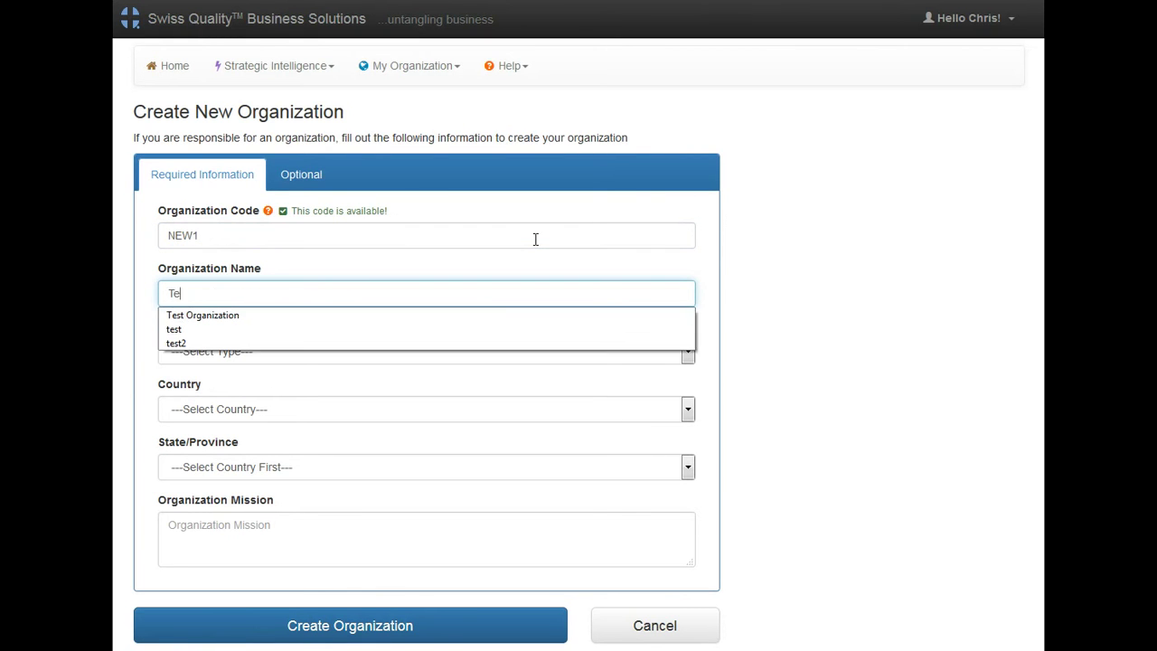
type("st Organization")
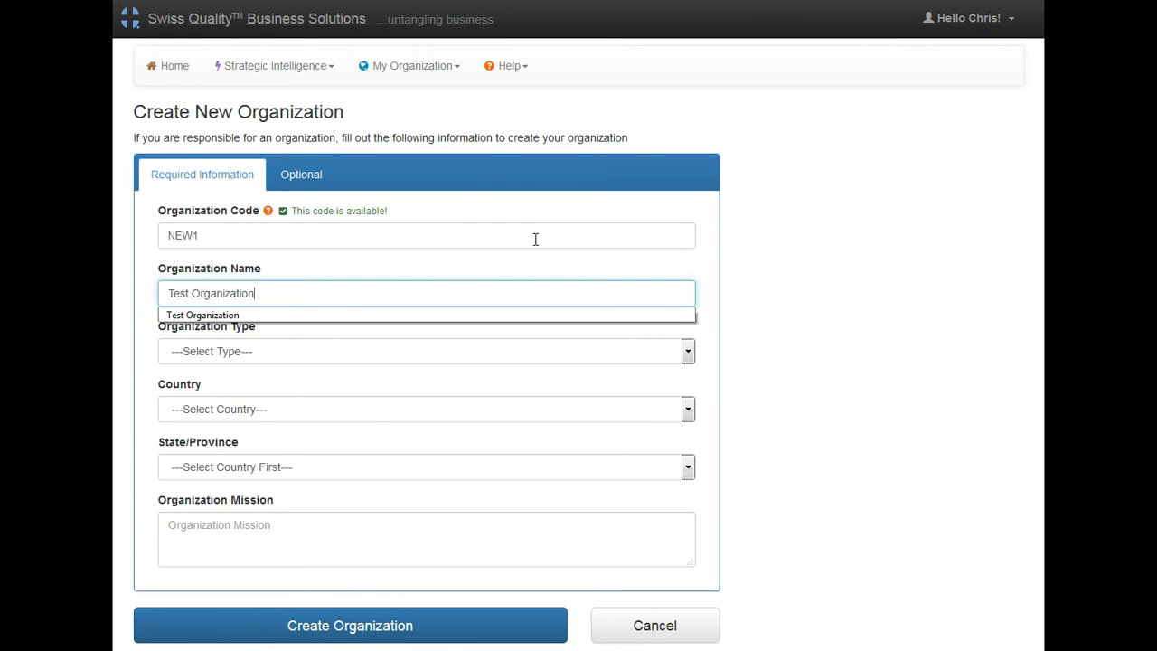
key("Tab")
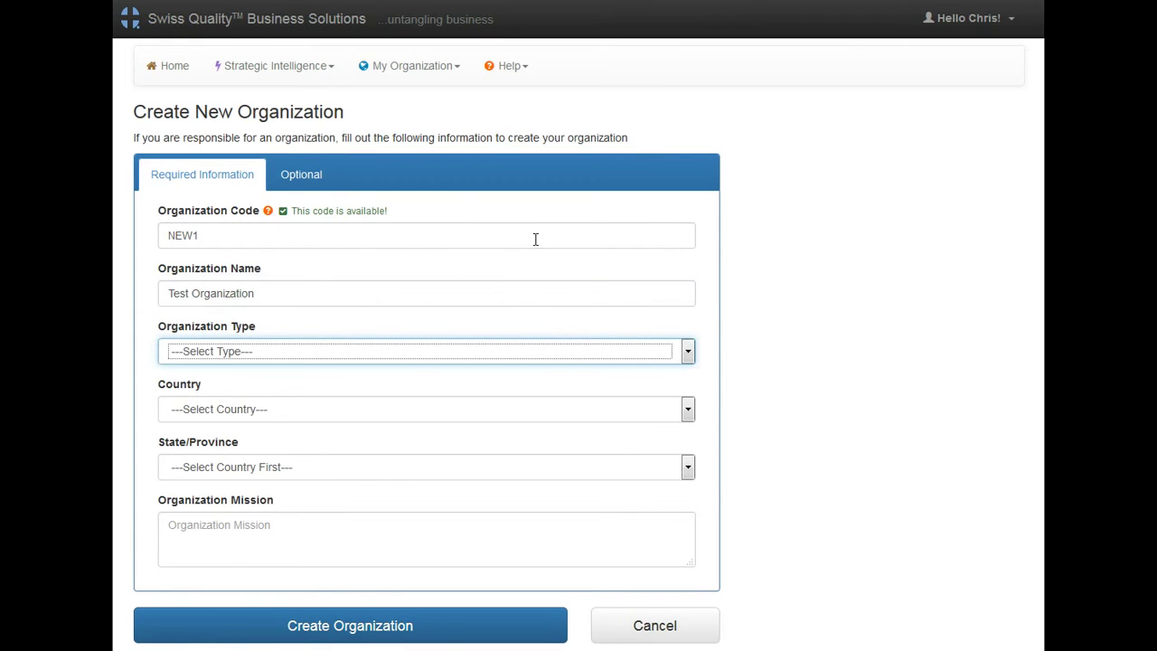
left_click(512, 352)
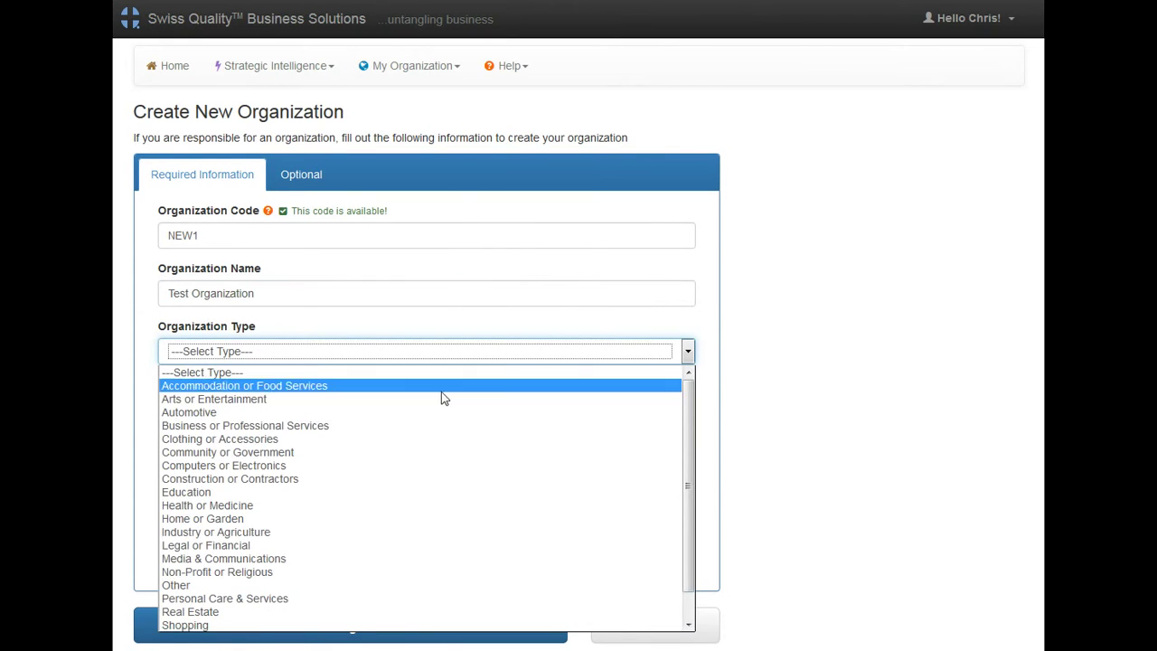
left_click(431, 427)
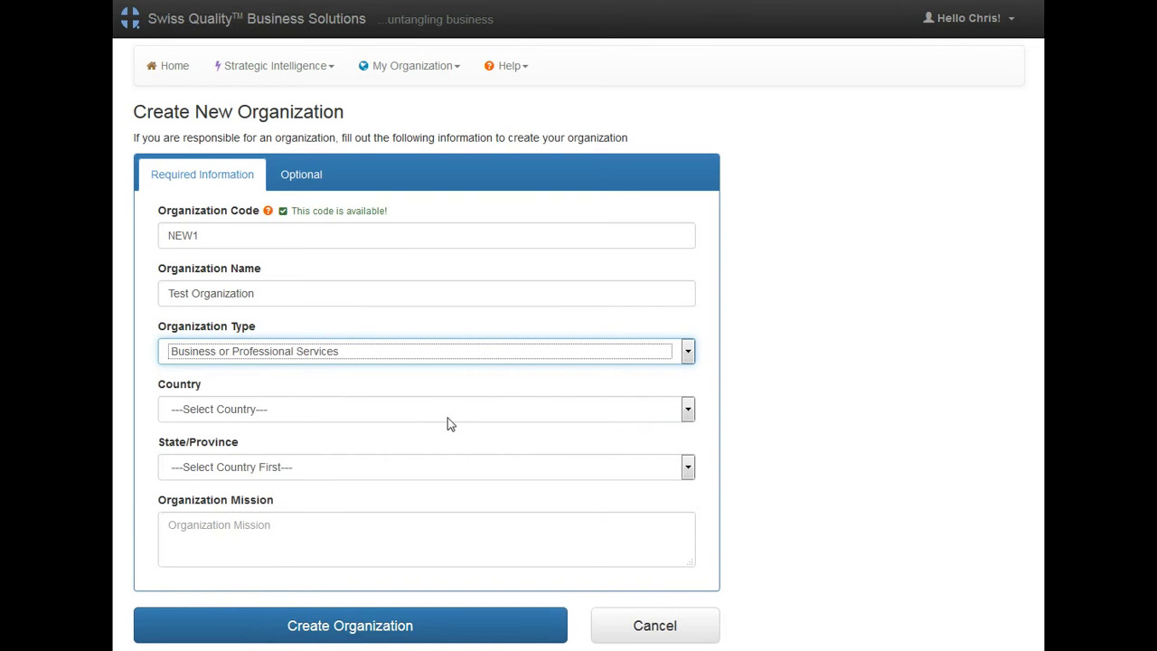
Step: Set its location to New Brunswick, Canada, with mission 'OUR MISSION', and create it
left_click(449, 421)
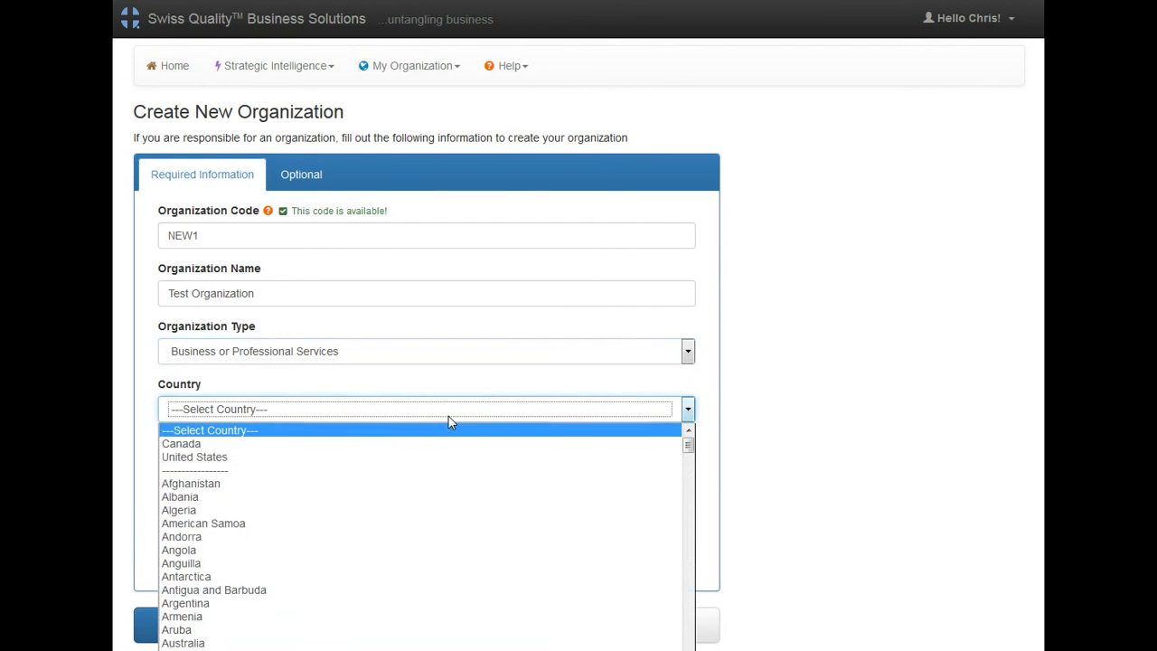
left_click(378, 449)
left_click(378, 472)
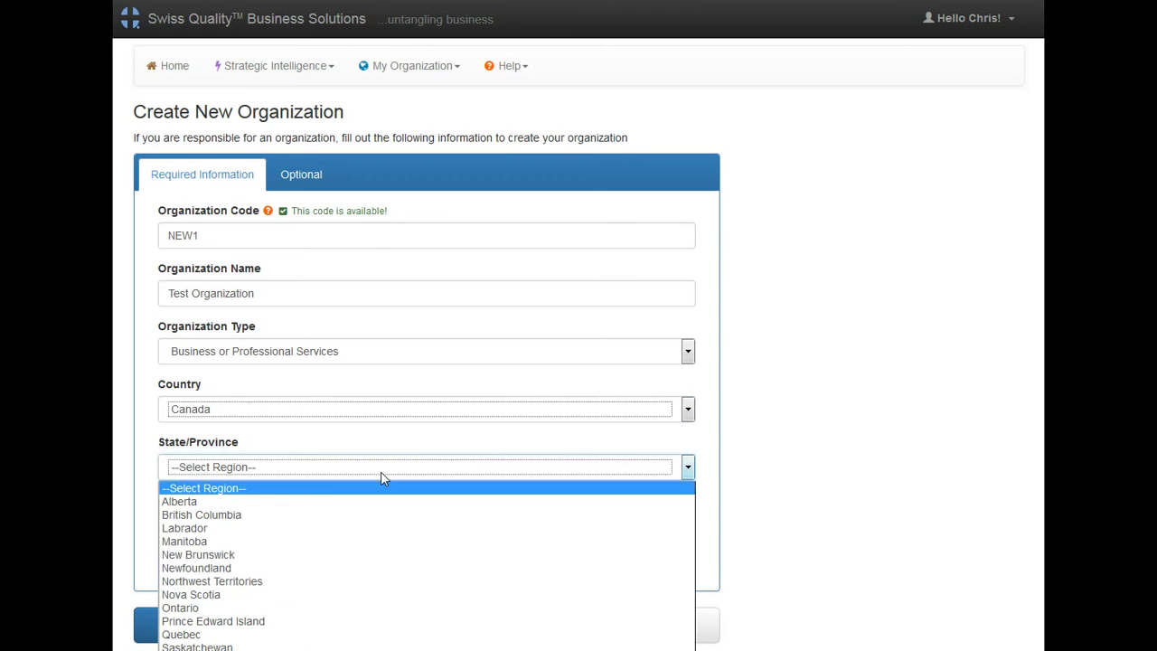
left_click(313, 557)
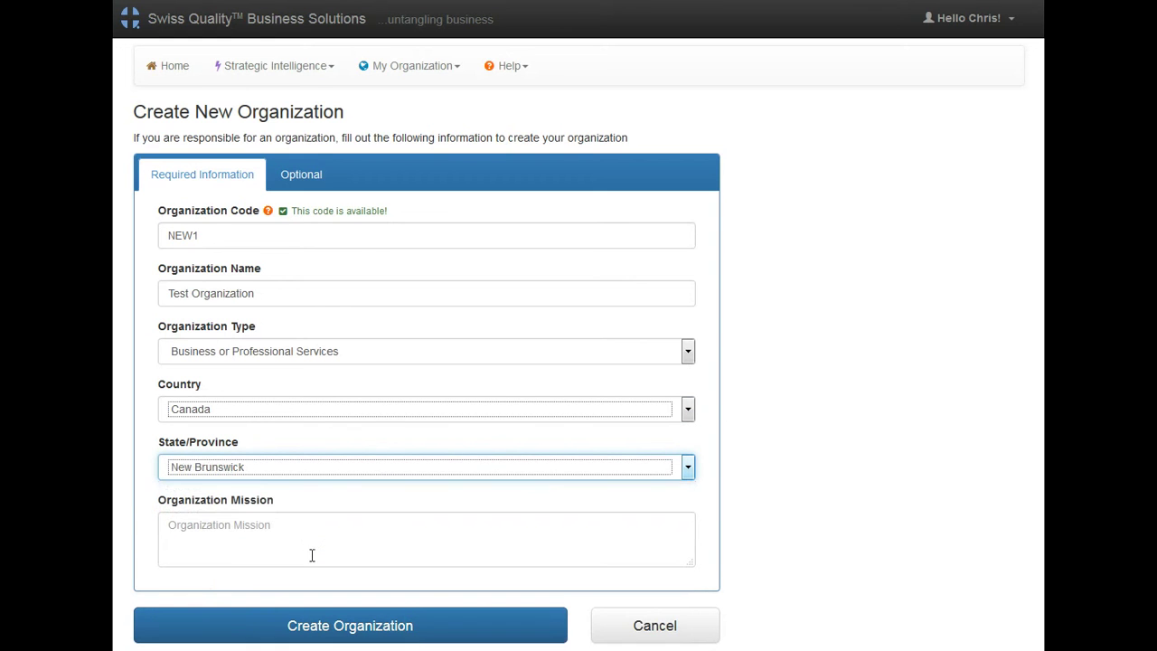
left_click(359, 537)
type("OUR")
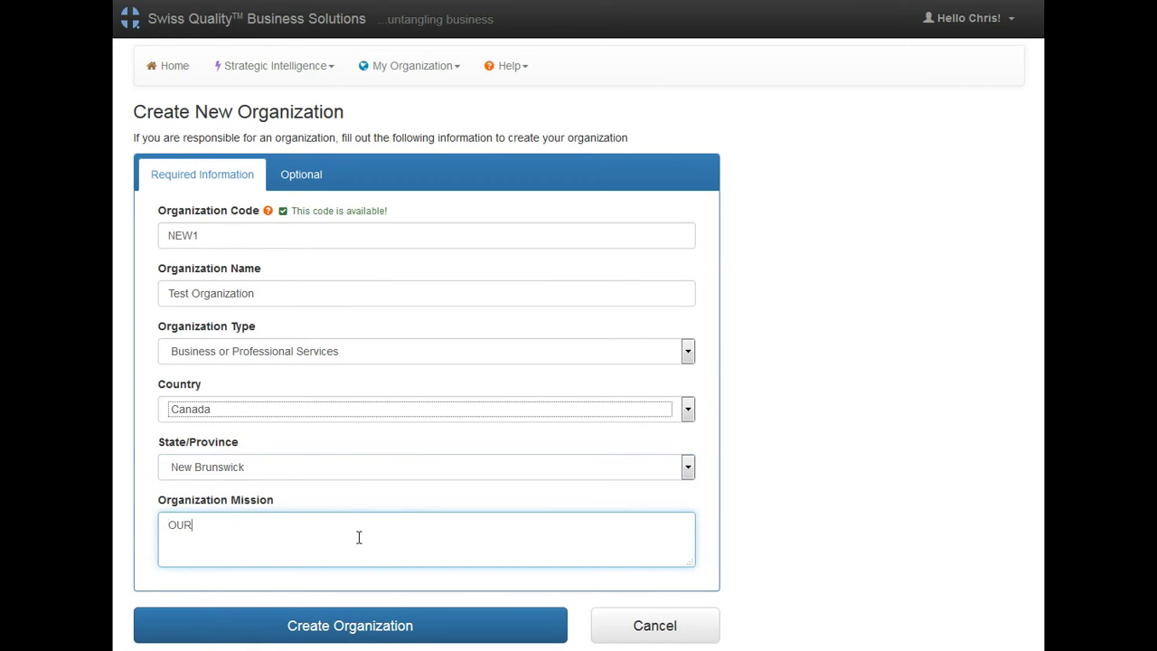
type(" MISSION")
left_click(388, 626)
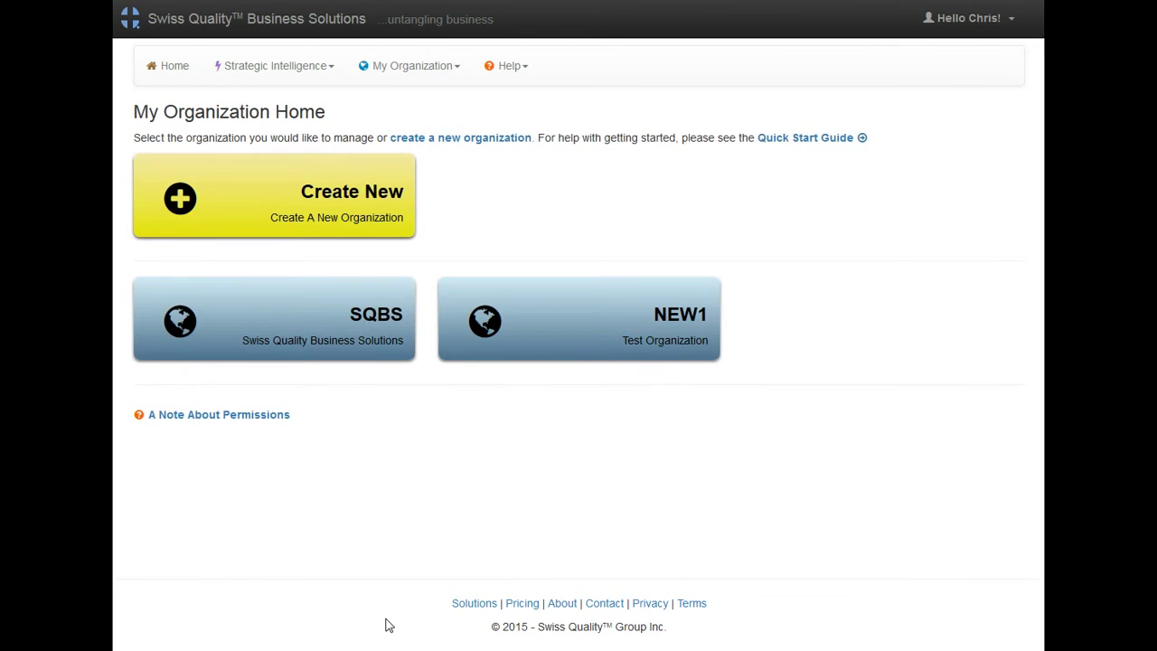
Step: Go back Home and reopen the Quick Start Guide
left_click(507, 355)
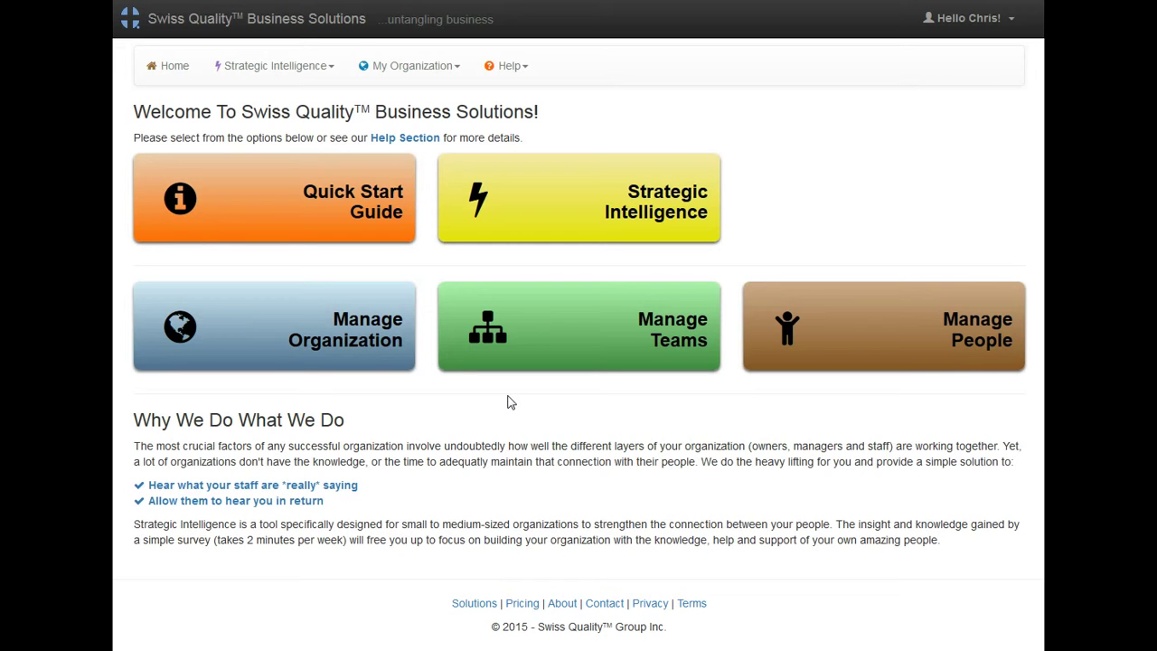
left_click(332, 211)
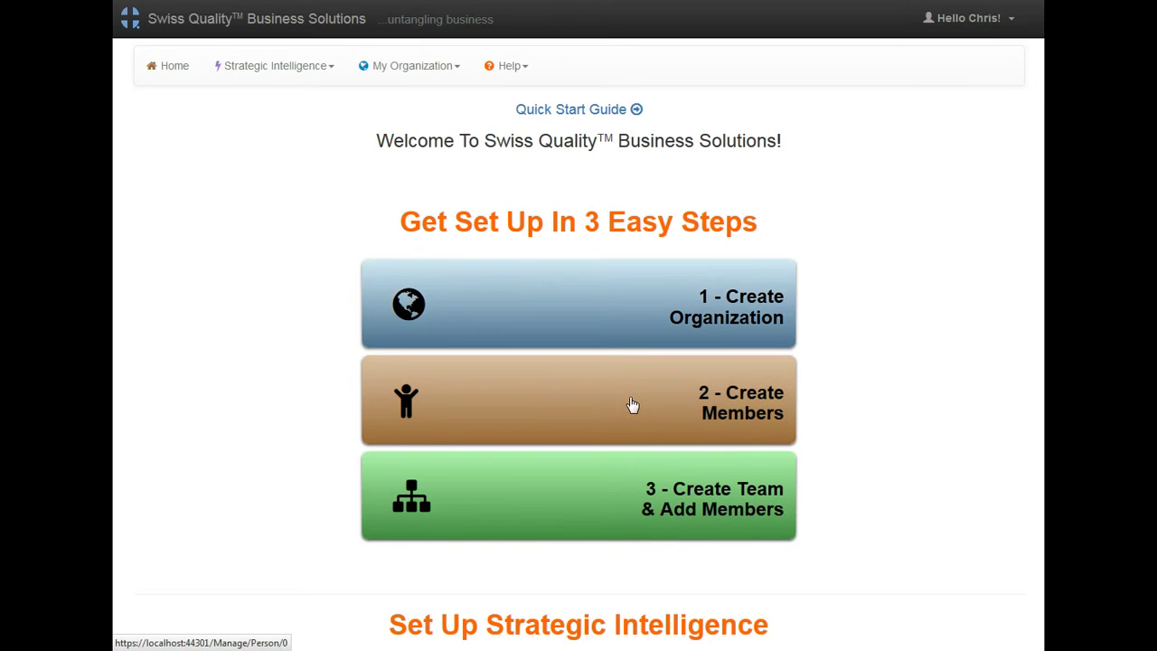
Step: Create the first NEW1 member with their e-mail, first and last name, then save and start another
left_click(632, 405)
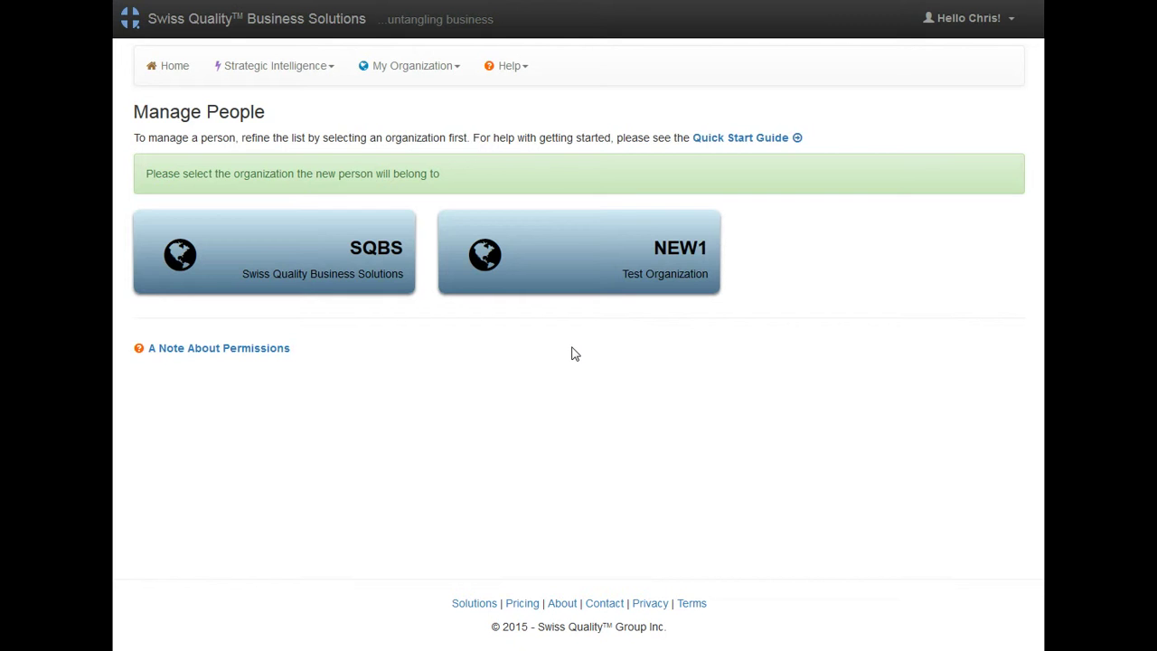
left_click(612, 263)
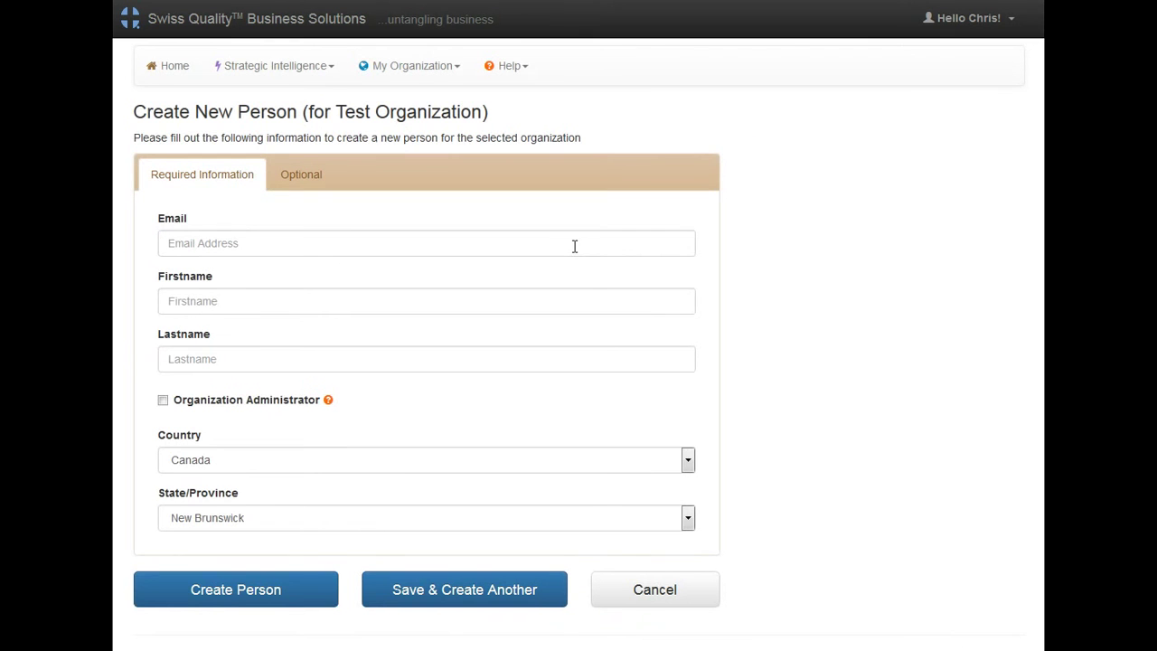
left_click(574, 246)
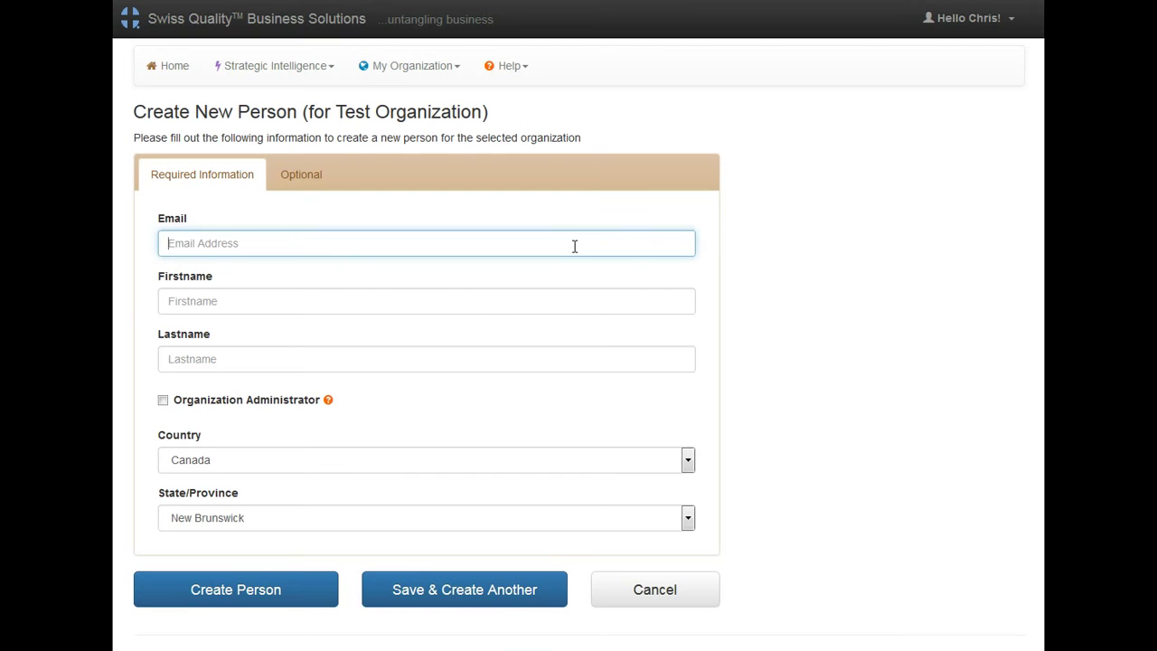
key("Tab")
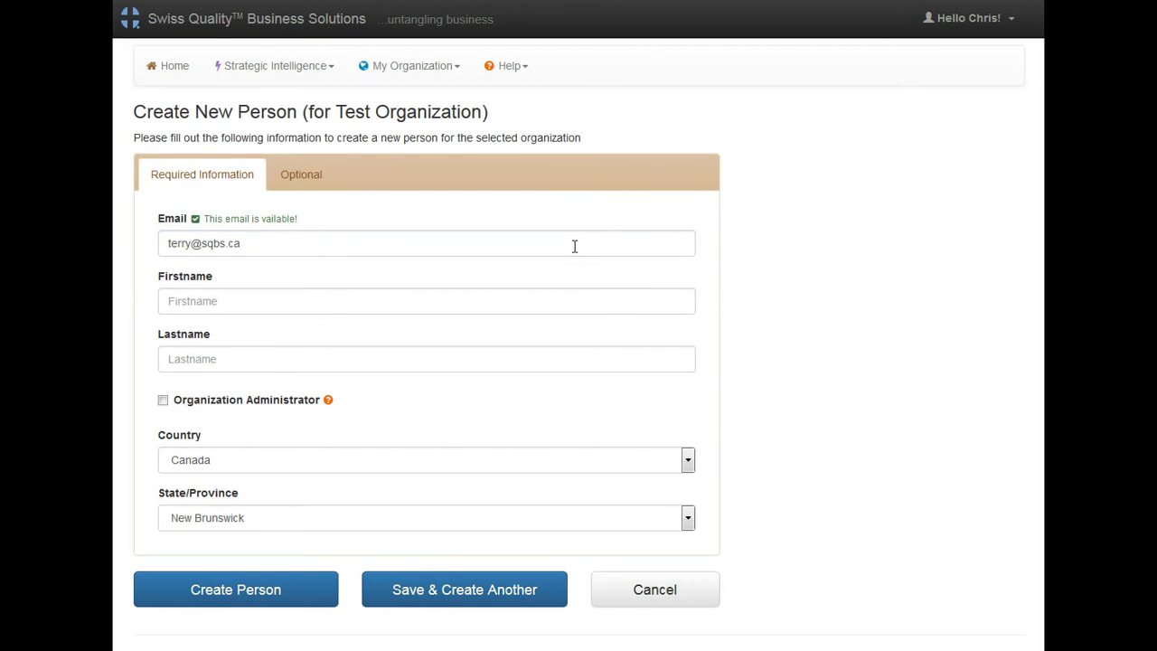
left_click(585, 295)
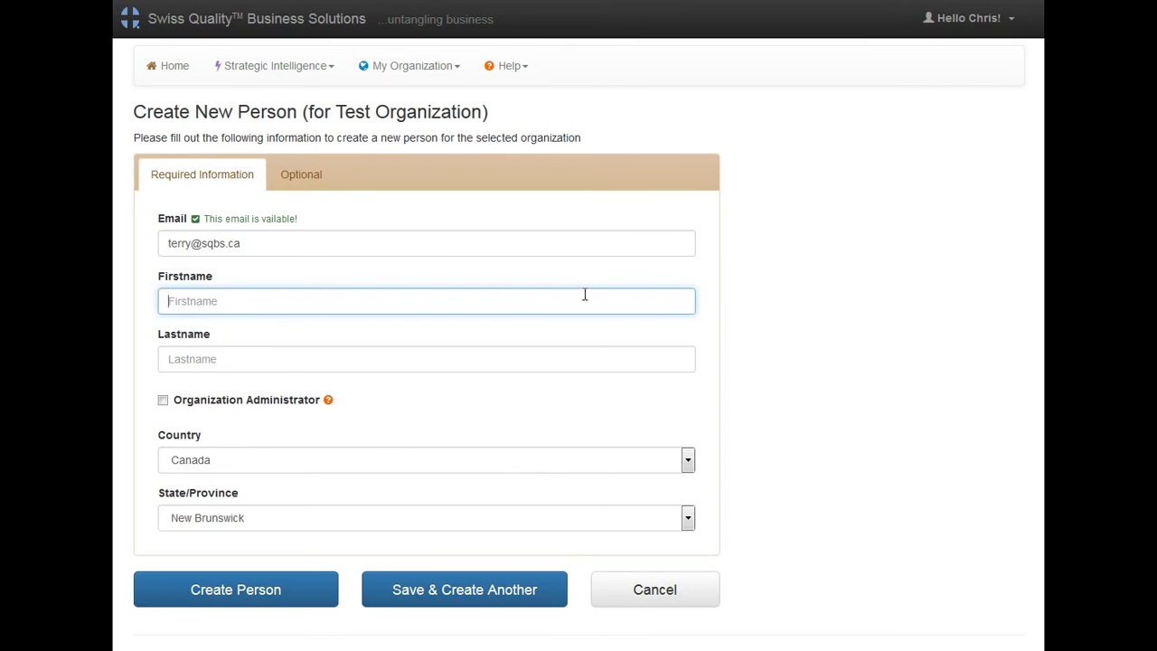
key("Tab")
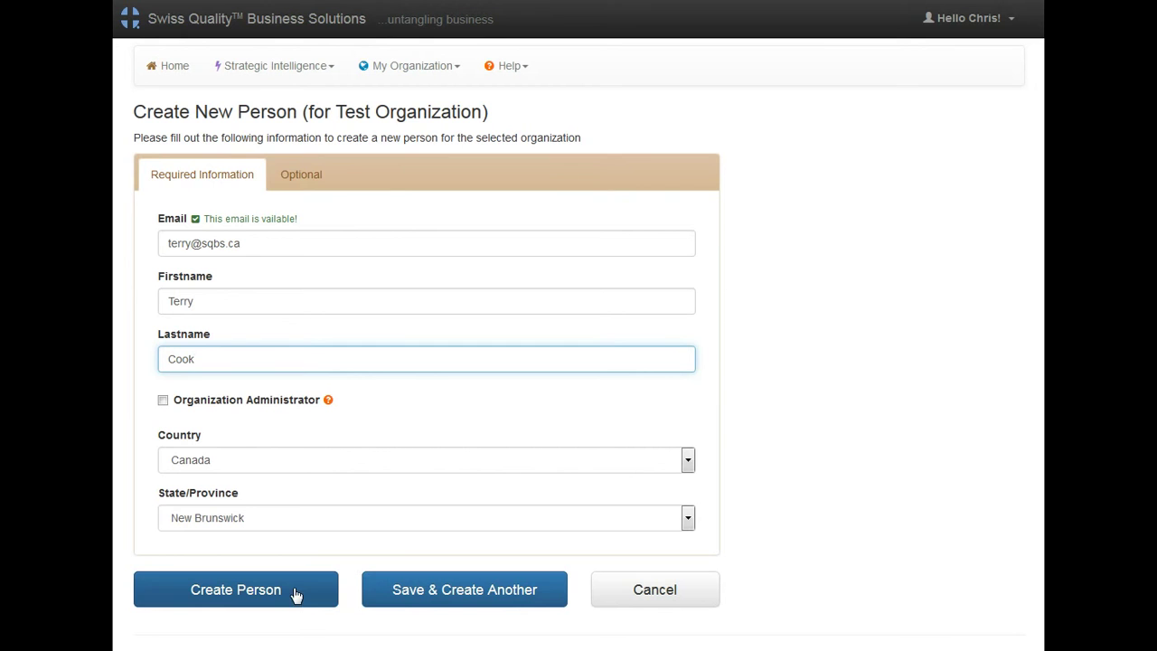
left_click(532, 601)
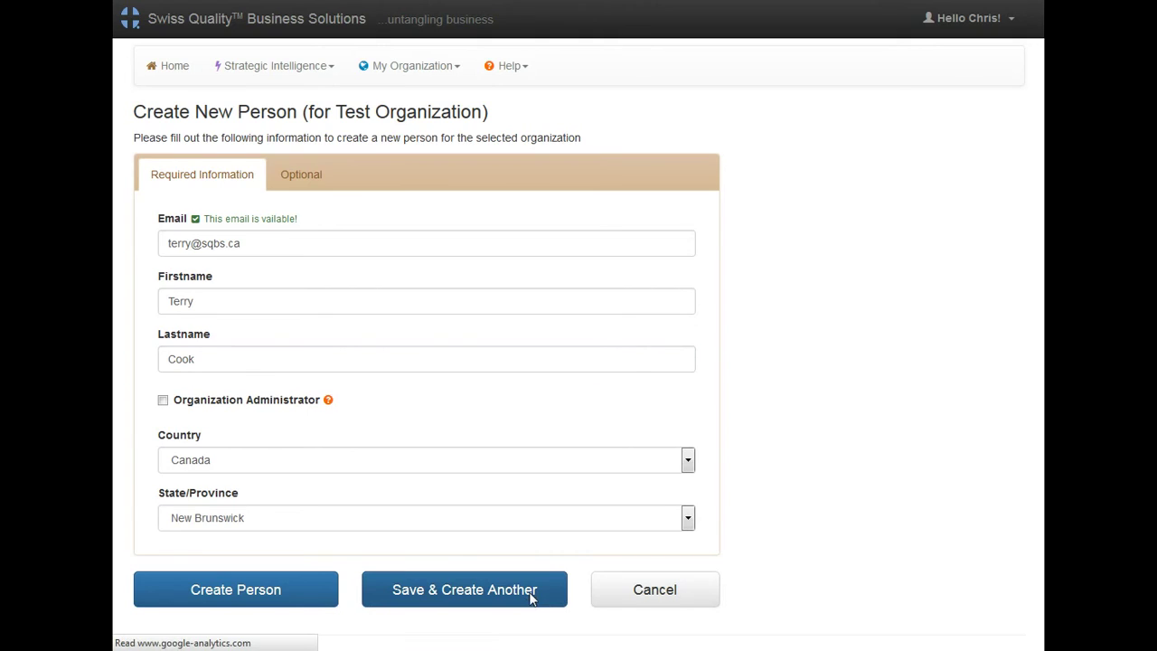
Step: Enter the second member's e-mail, first and last name, then save and start another
left_click(409, 245)
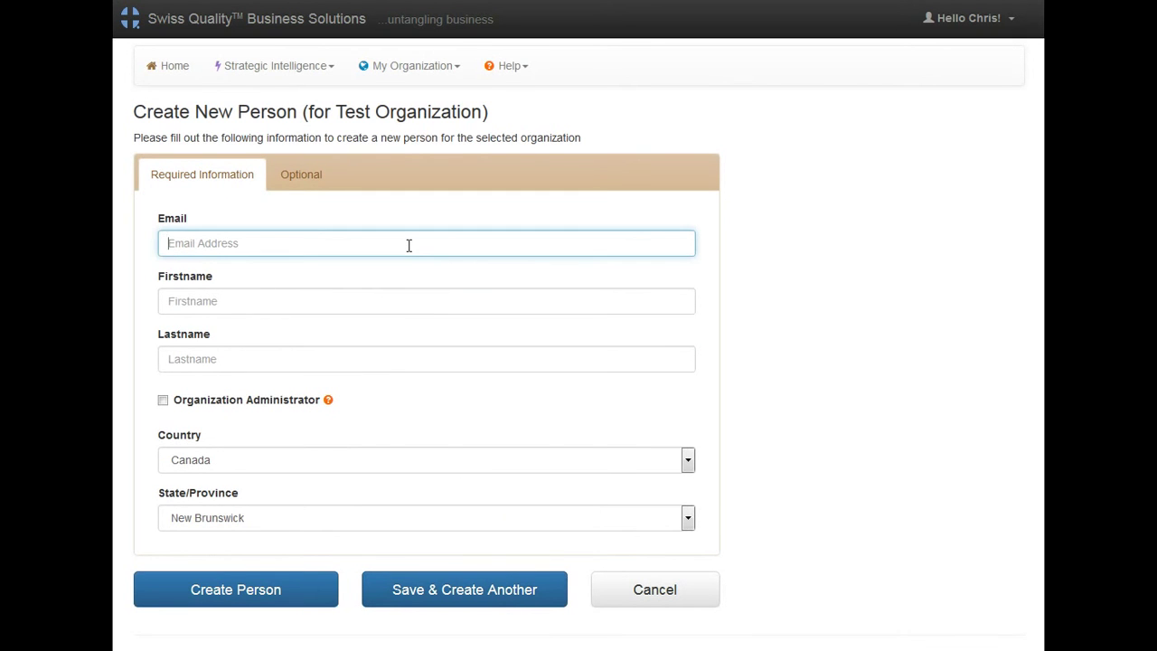
key("Tab")
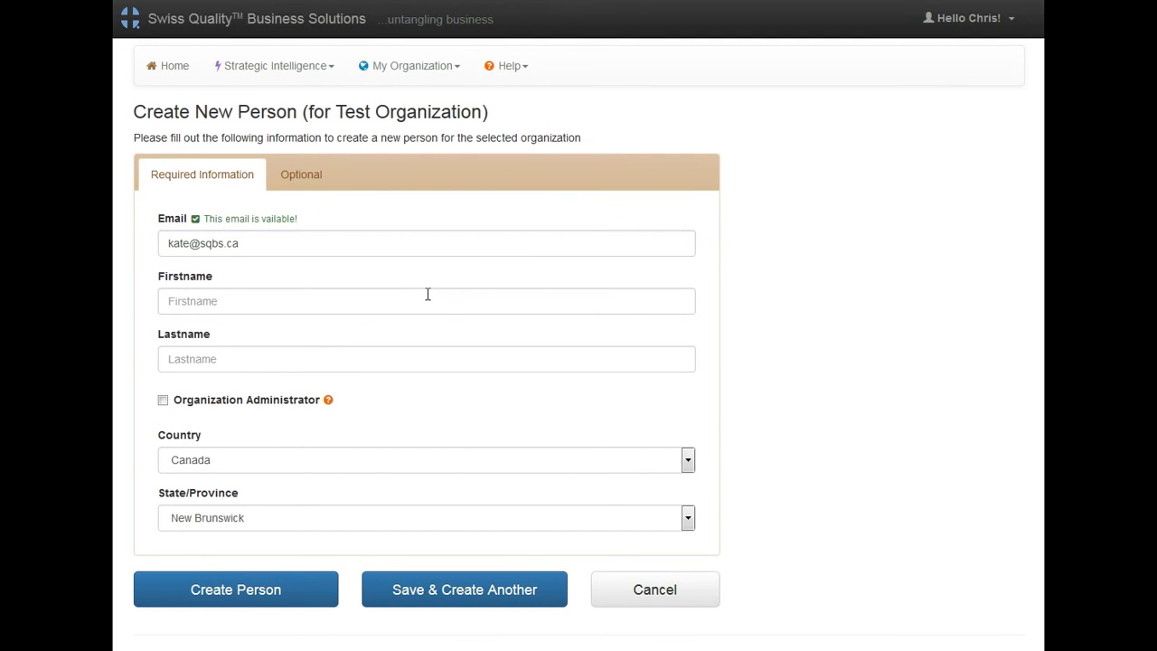
left_click(426, 294)
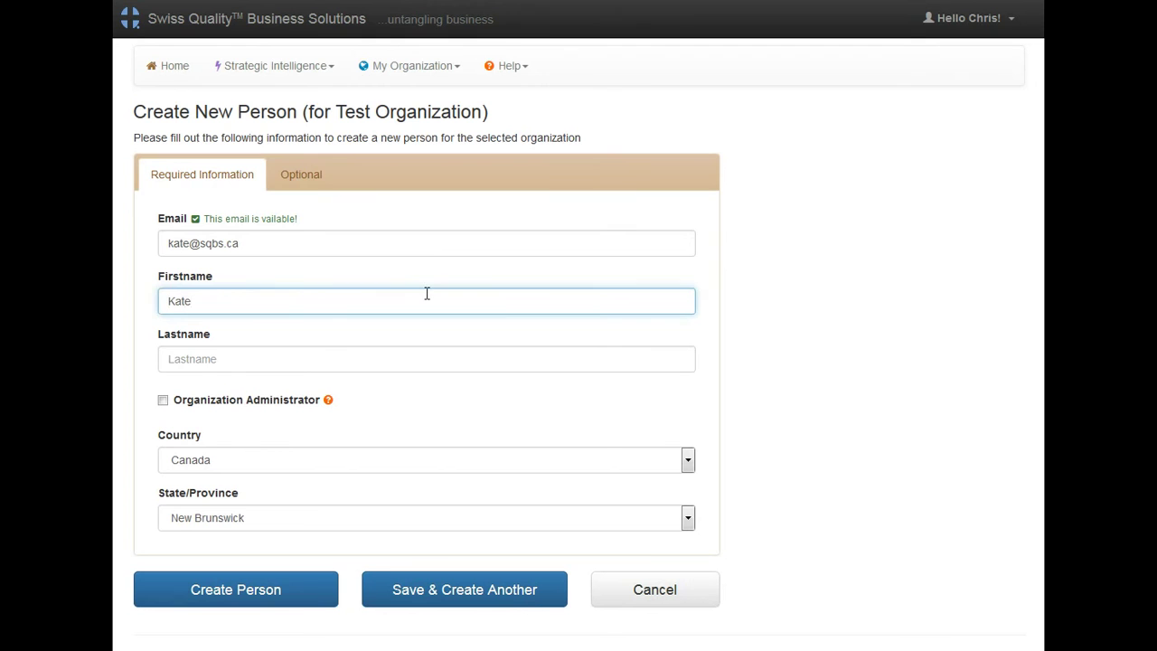
key("Tab")
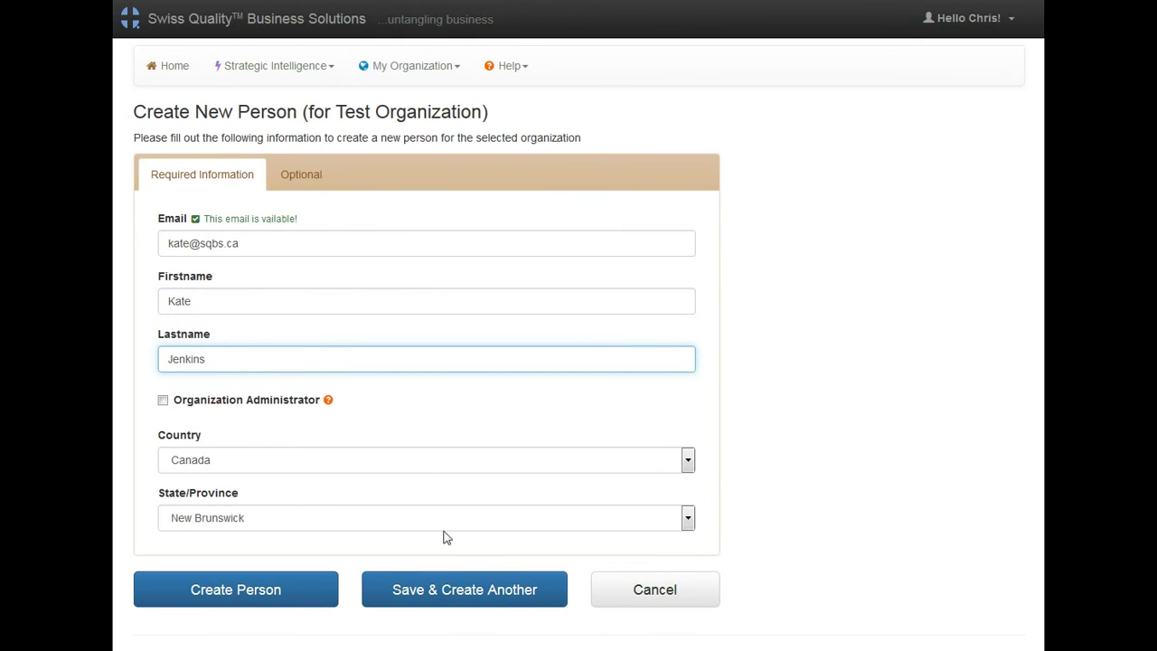
left_click(466, 594)
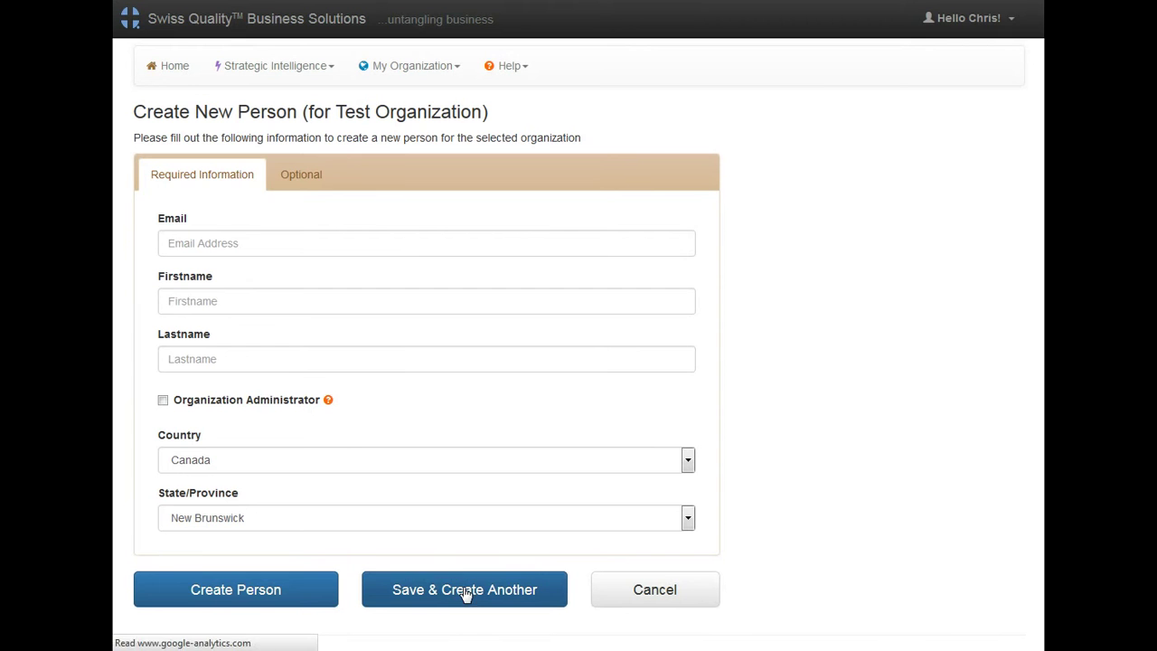
Step: Enter the third member's e-mail, first and last name and create the person
left_click(390, 244)
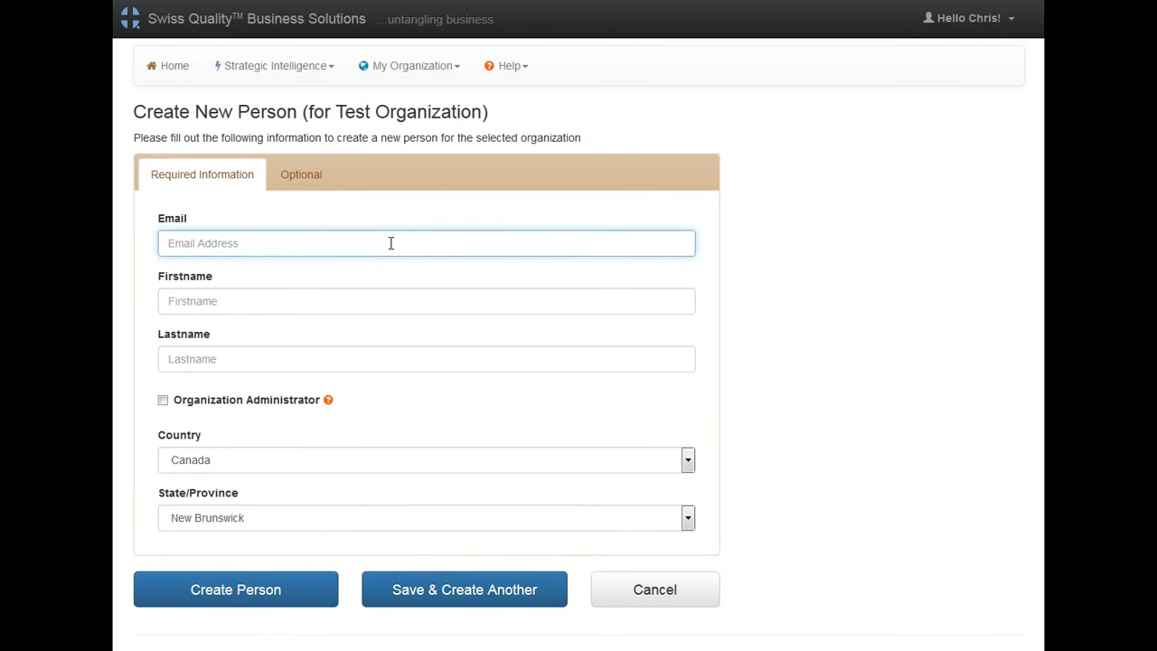
left_click(464, 305)
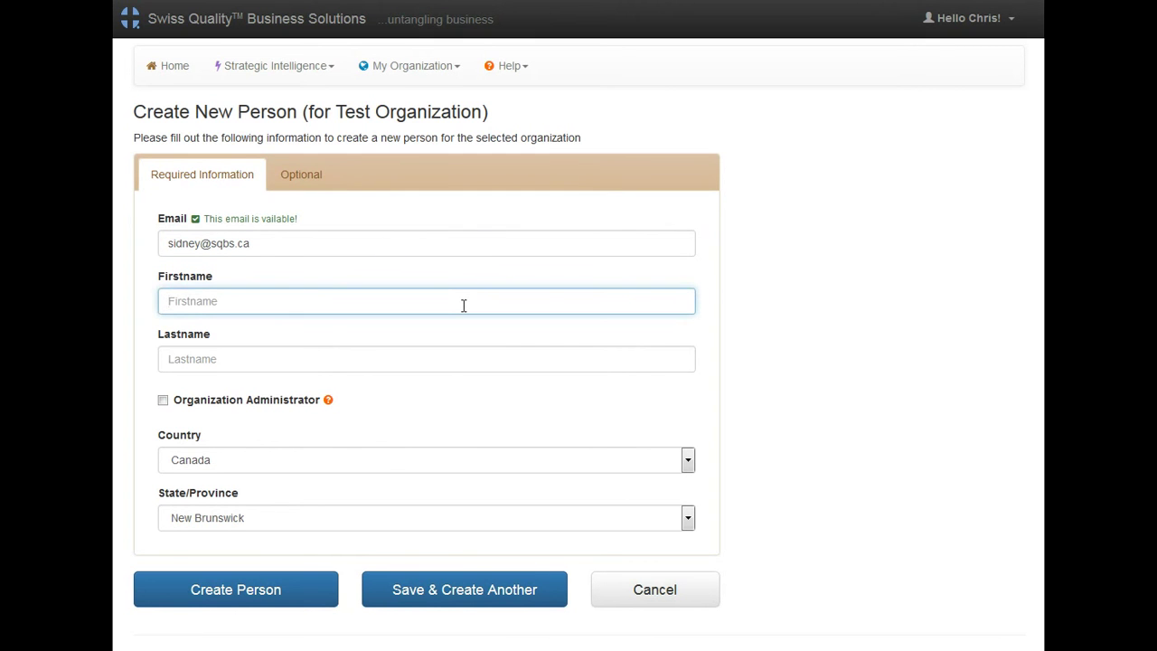
key("Tab")
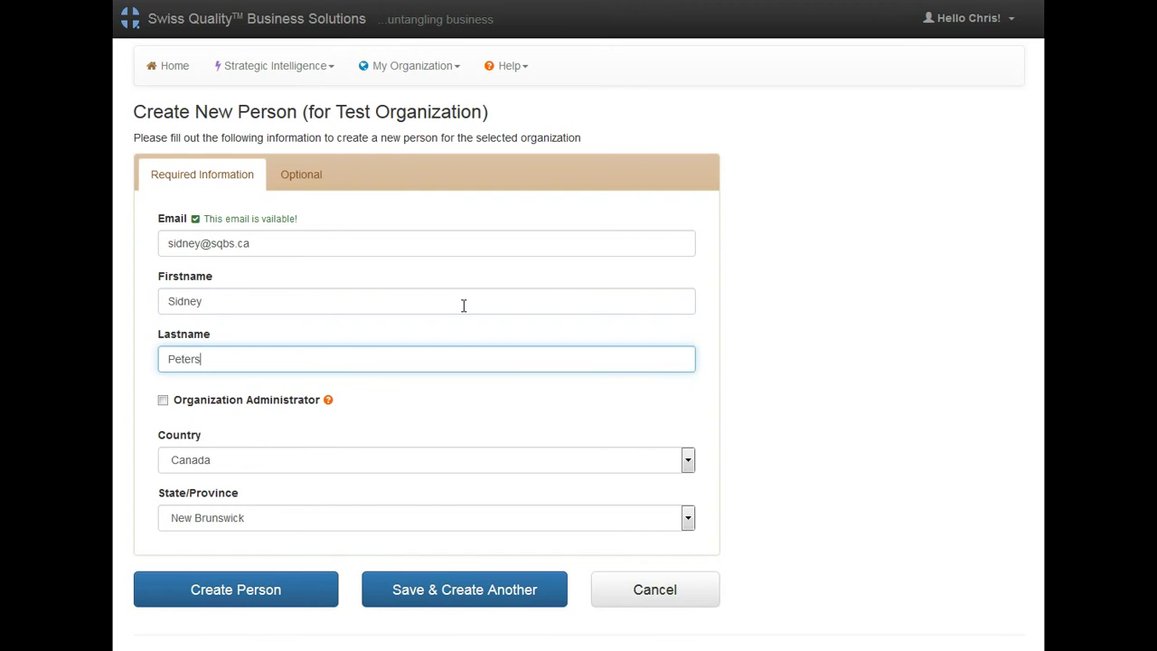
left_click(301, 590)
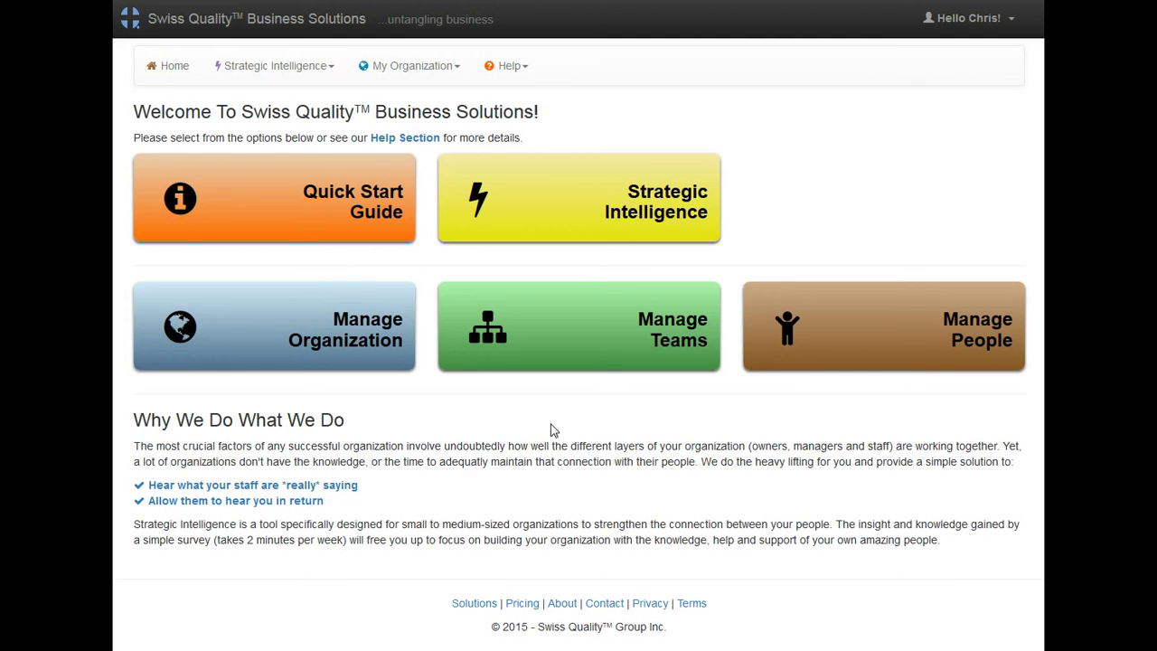
Step: Go to Manage Teams to pick the organization for a new team
left_click(345, 215)
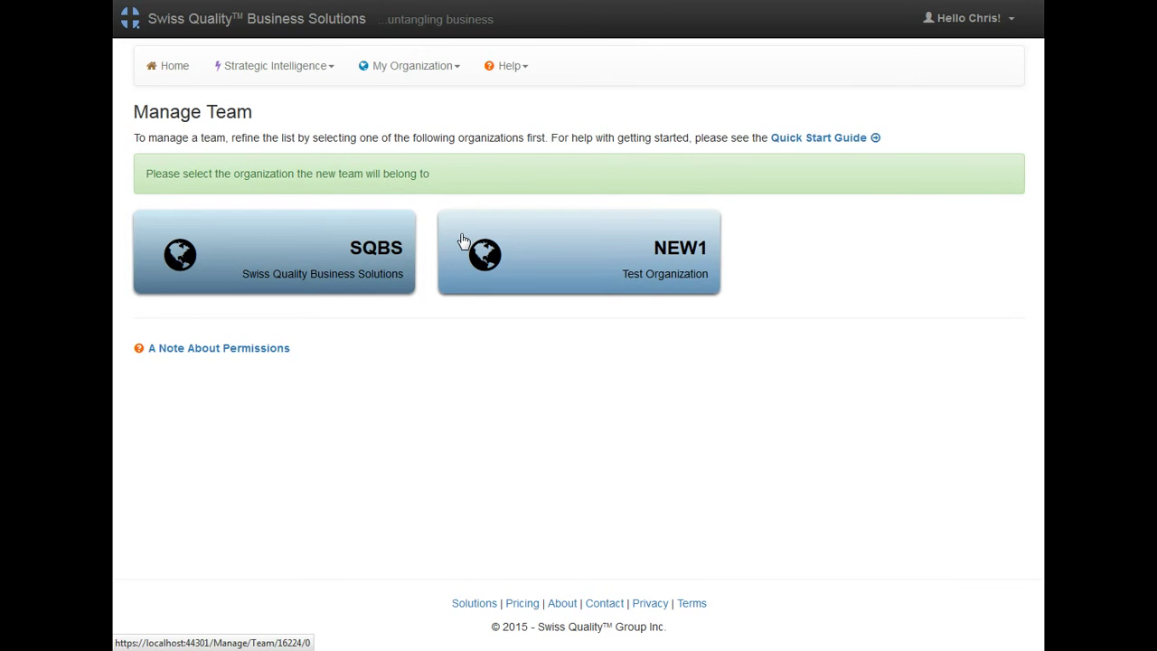
Step: Create 'Sales Team' under NEW1, mission 'To help our clients find the perfect solutions for their business needs', description 'Description'
left_click(600, 256)
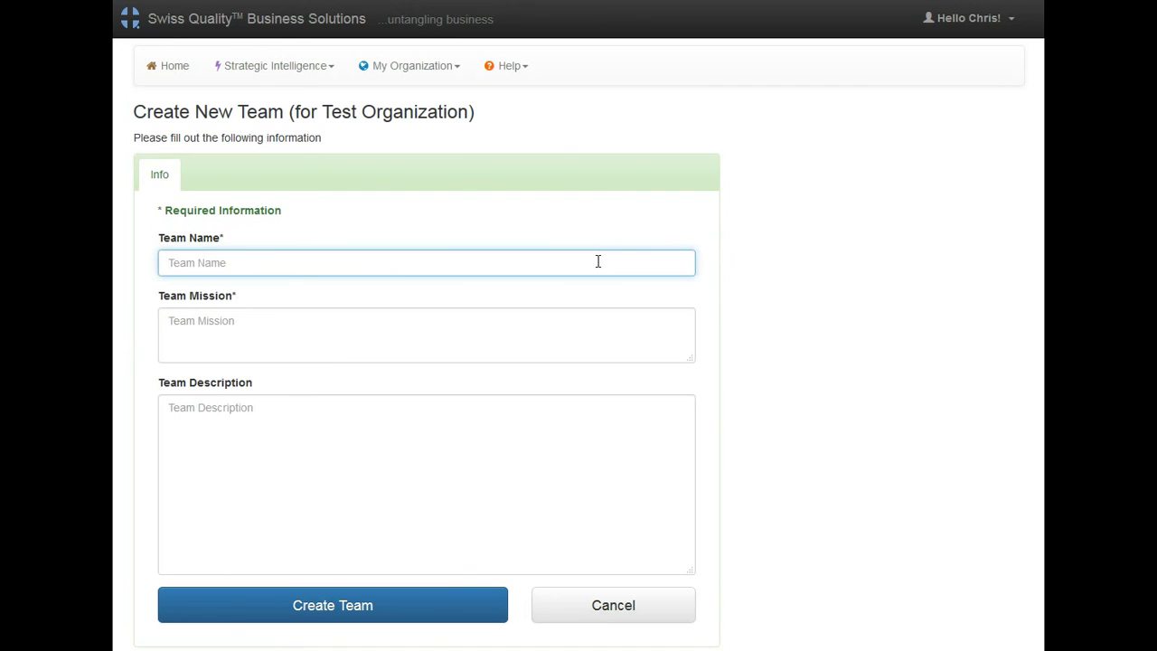
type("Sales Team")
key("Tab")
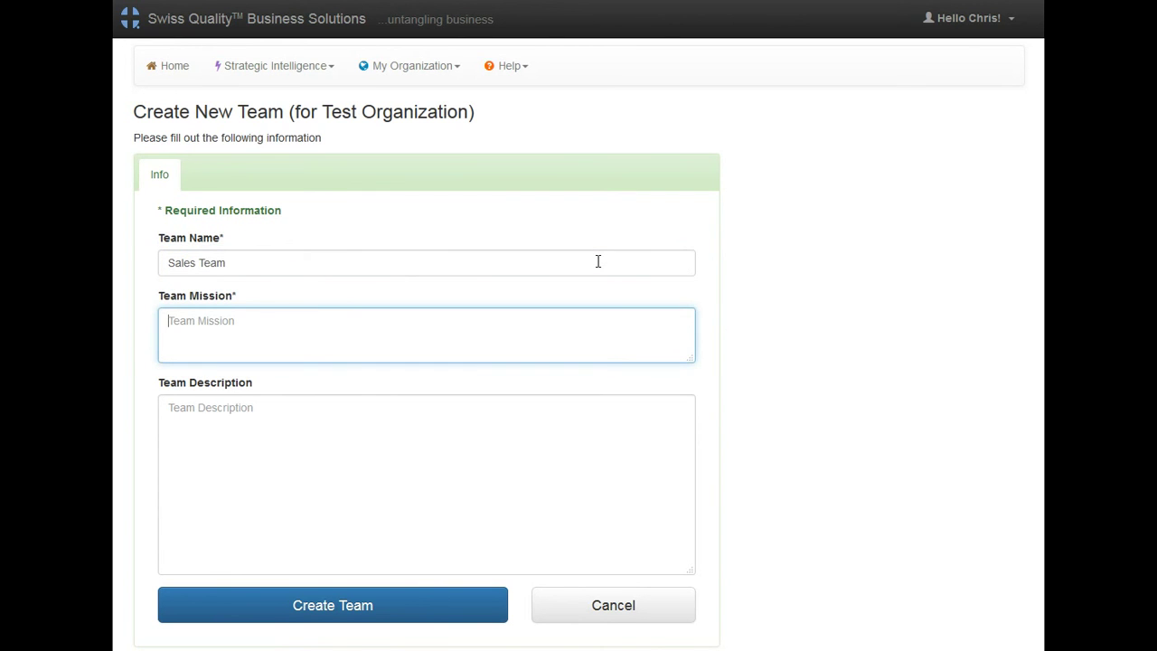
type("To help our clients find")
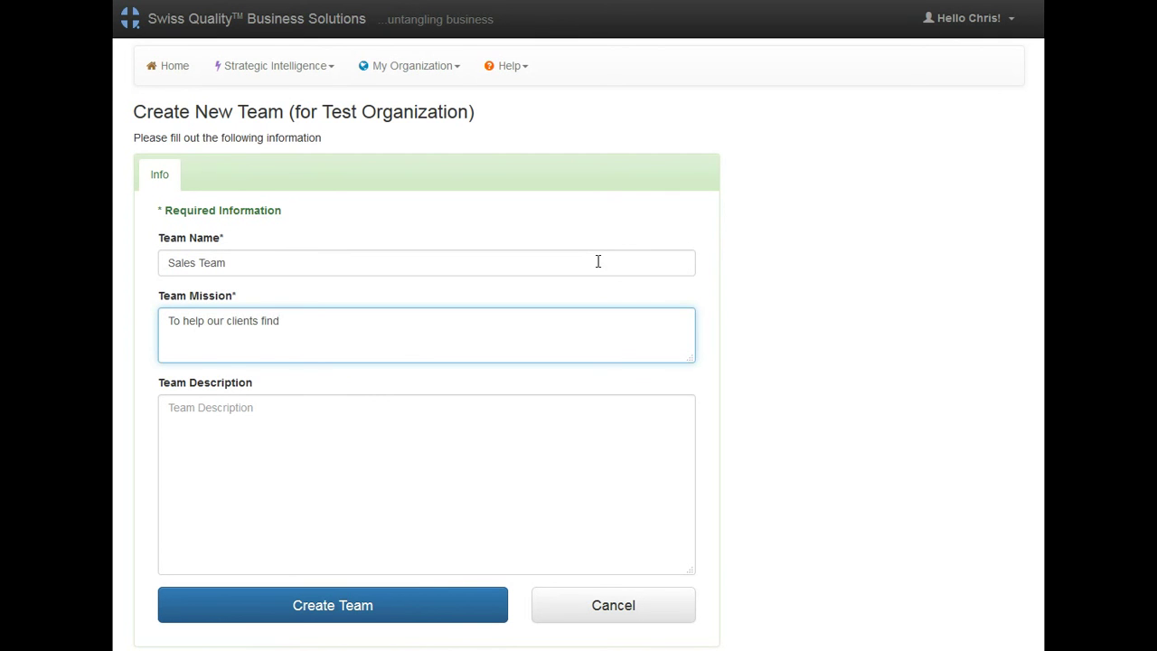
type("the perfect solutions for their b")
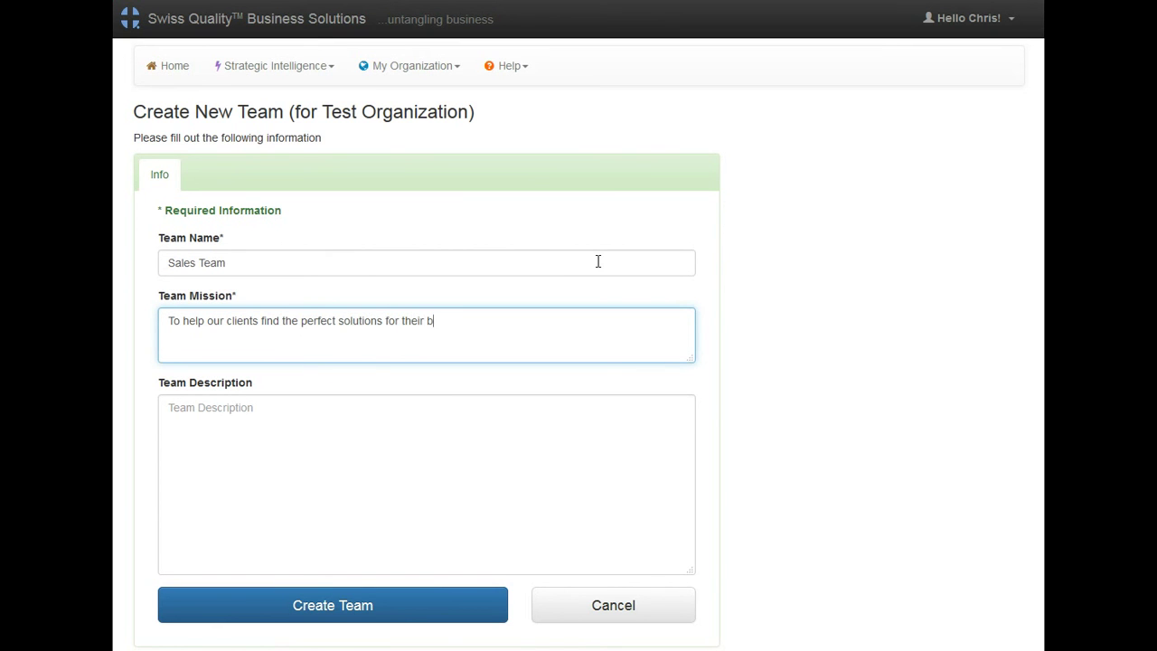
type("usiness needs.")
left_click(571, 410)
type("Description")
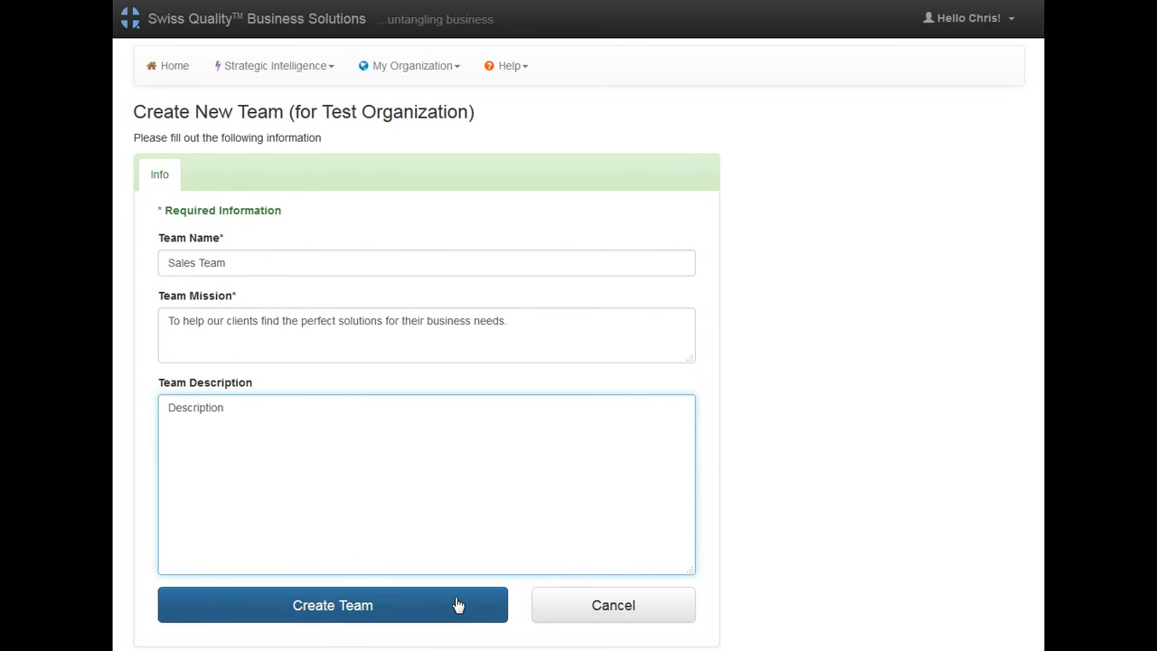
left_click(459, 605)
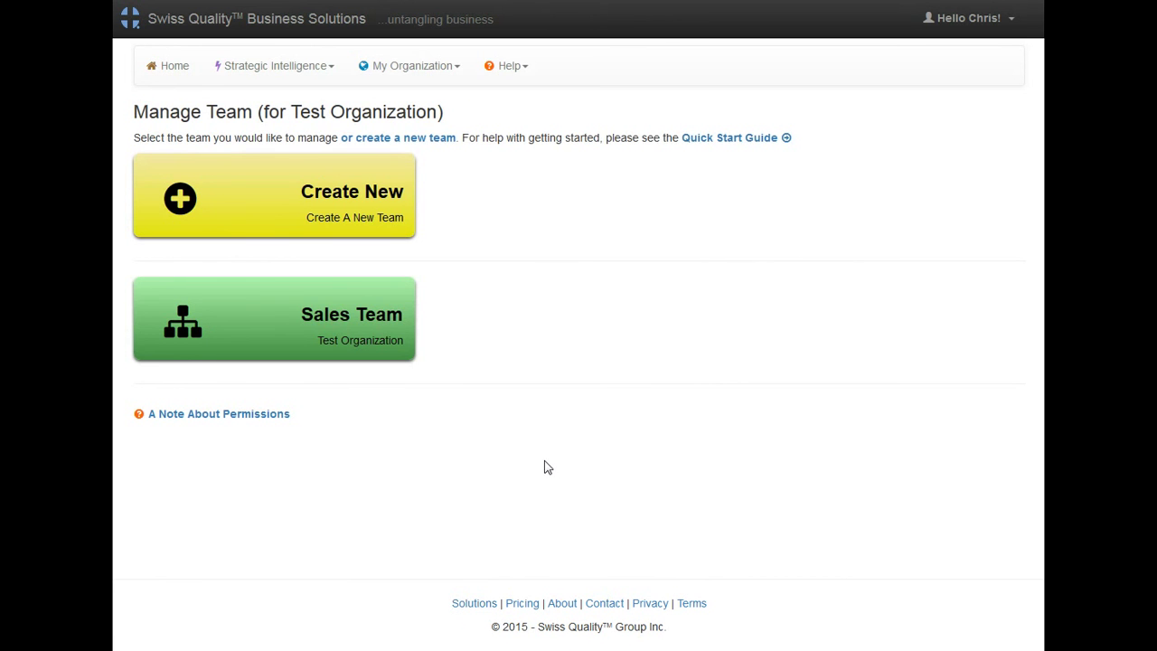
Step: Tick the new people in Sales Team's Team Members, refresh, and confirm four members
left_click(369, 331)
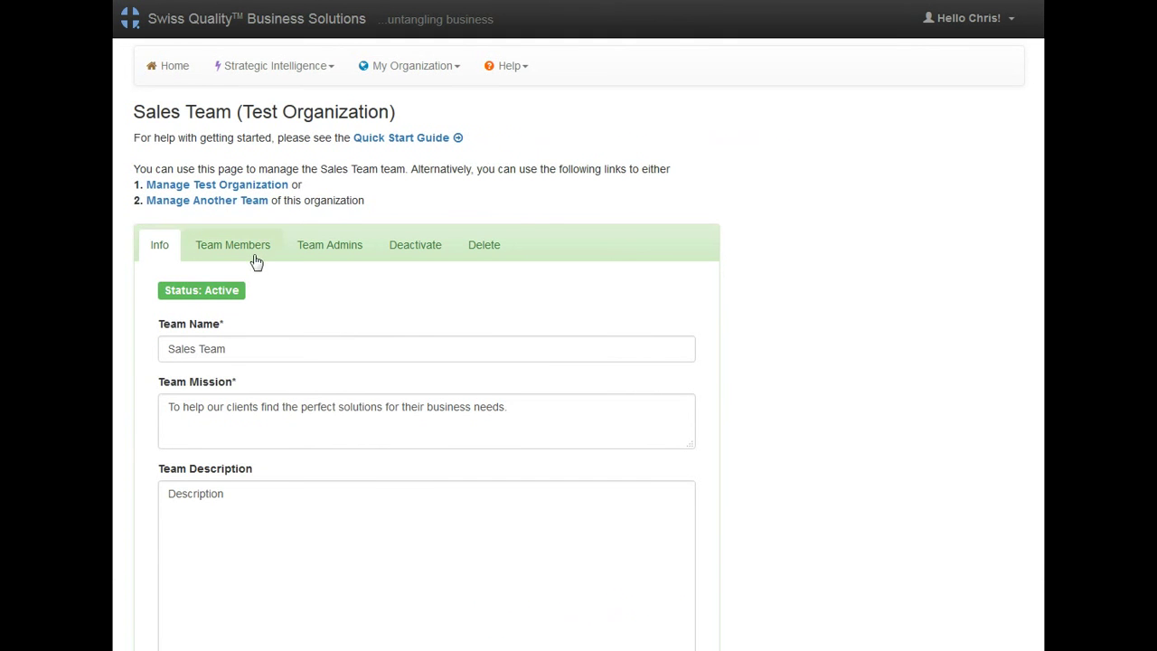
left_click(245, 255)
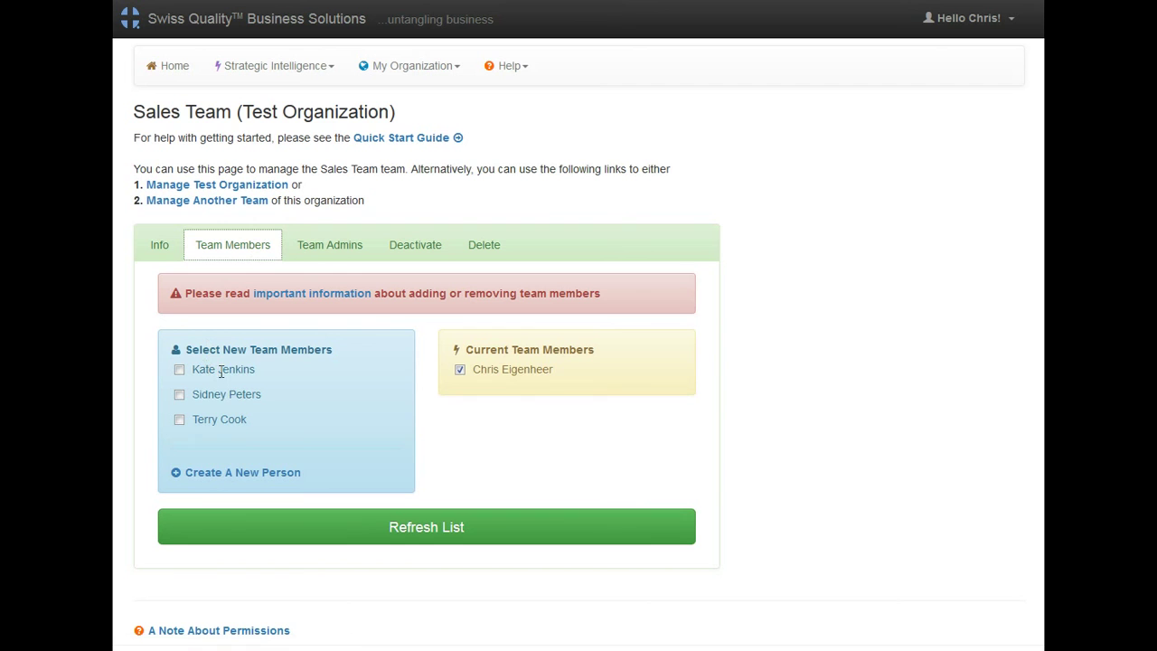
left_click(180, 369)
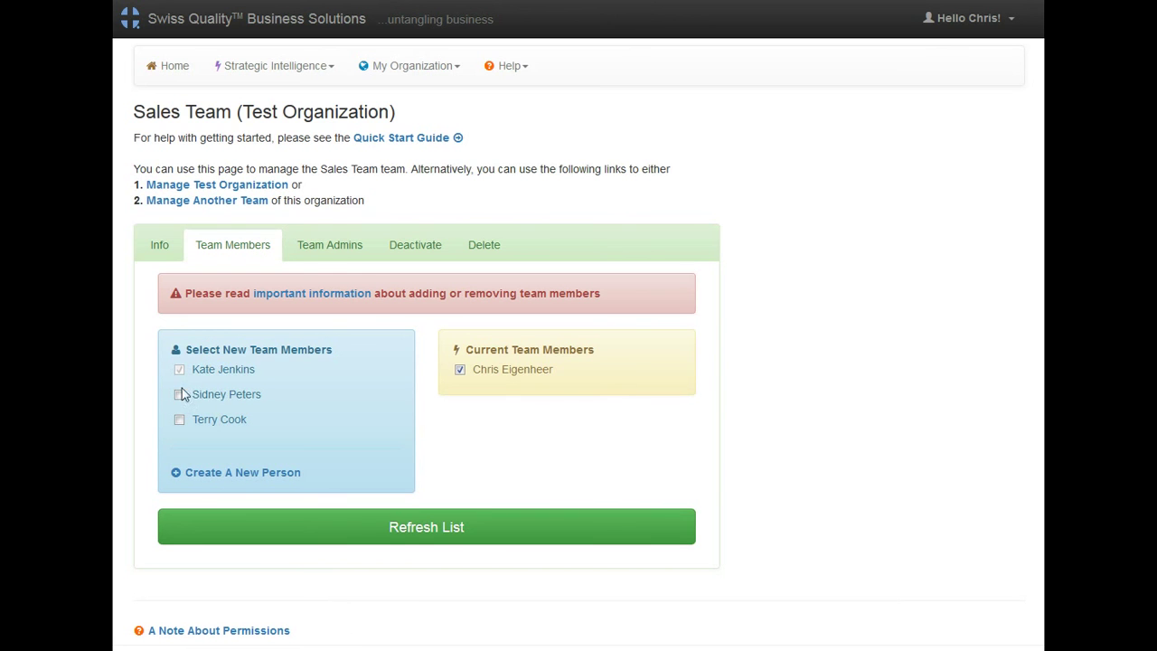
left_click(179, 420)
left_click(420, 529)
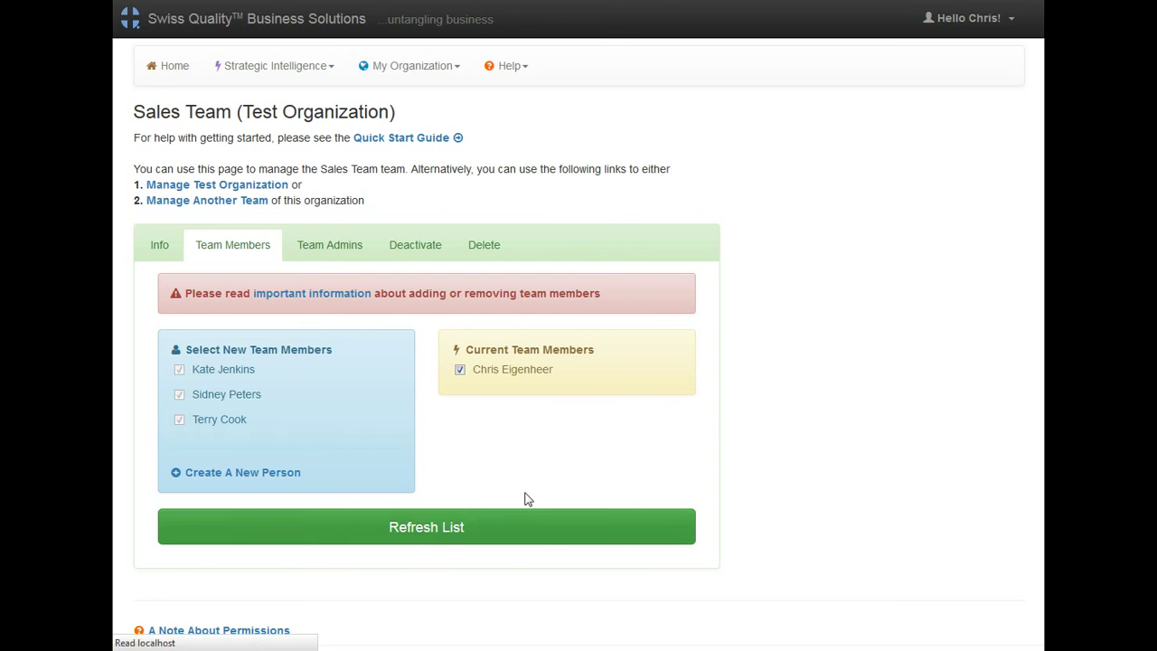
left_click(251, 251)
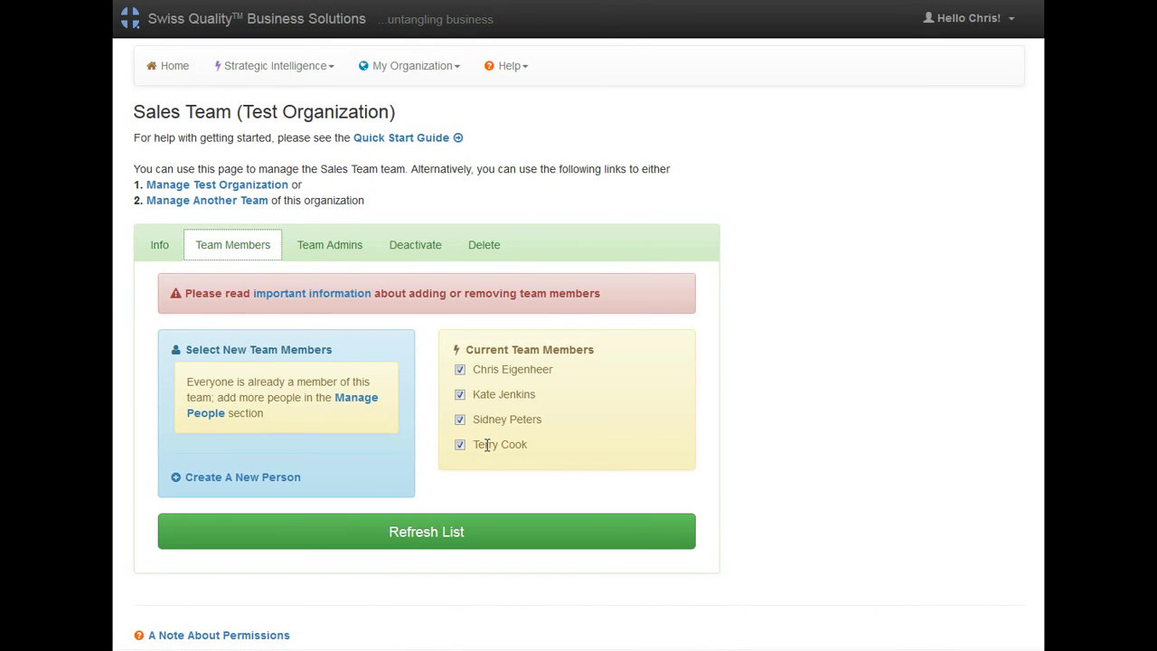